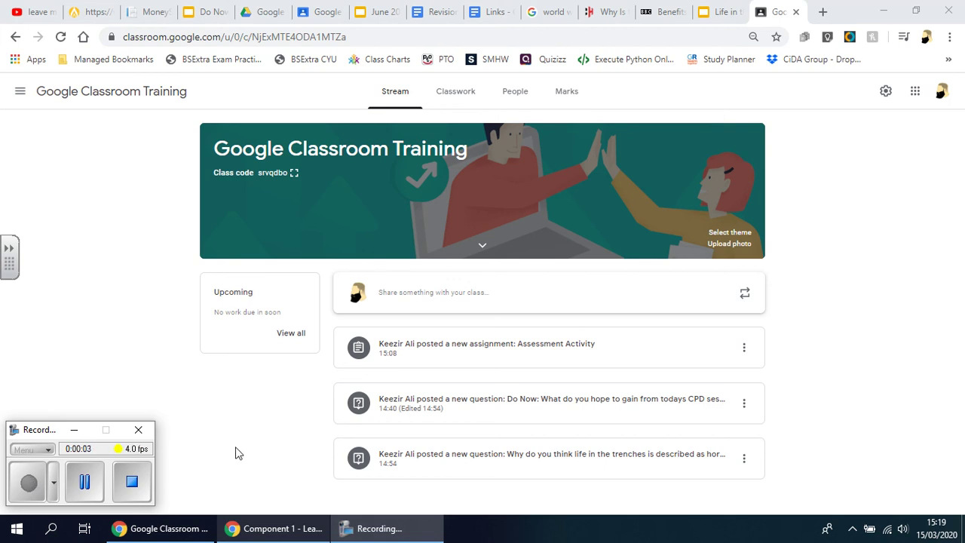
- Open the Google apps launcher from the Google Classroom Training stream page
left_click(74, 430)
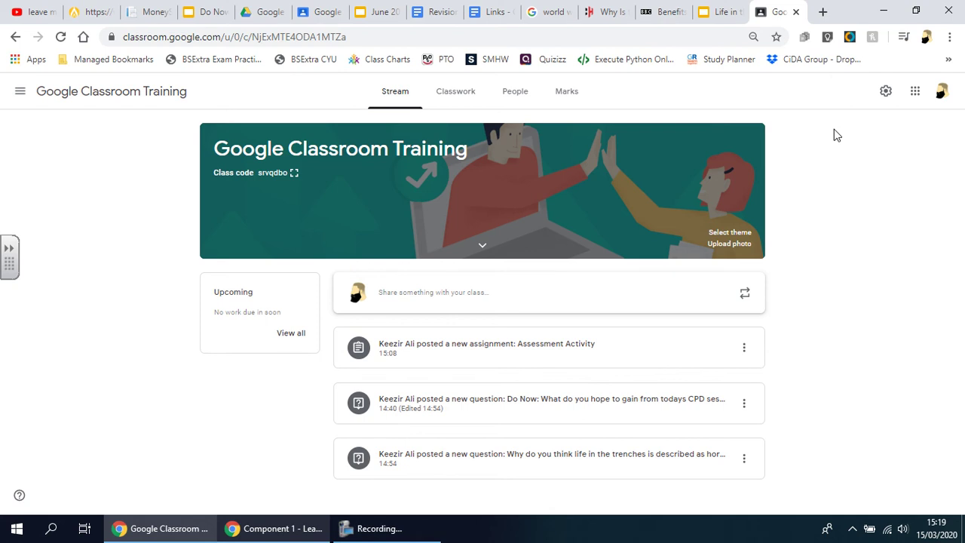
left_click(917, 94)
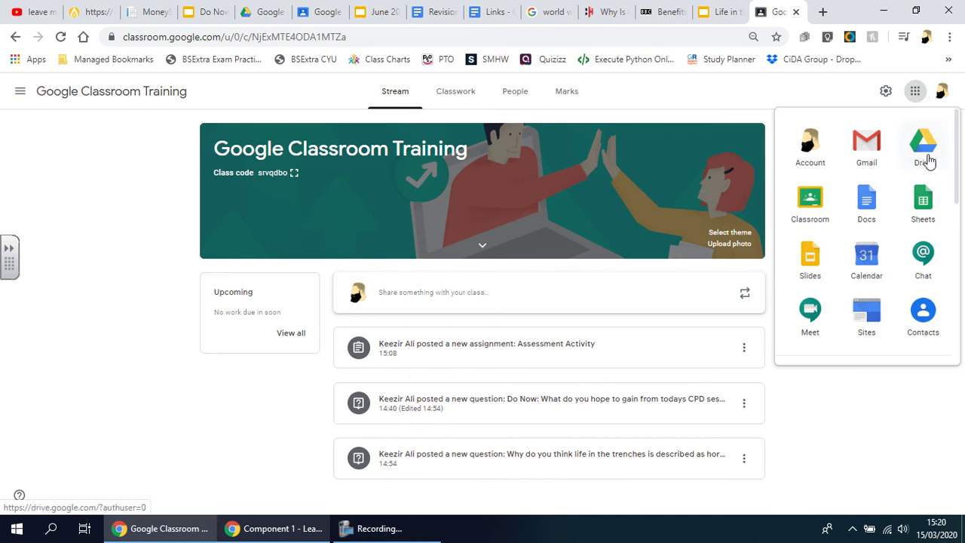
left_click(914, 91)
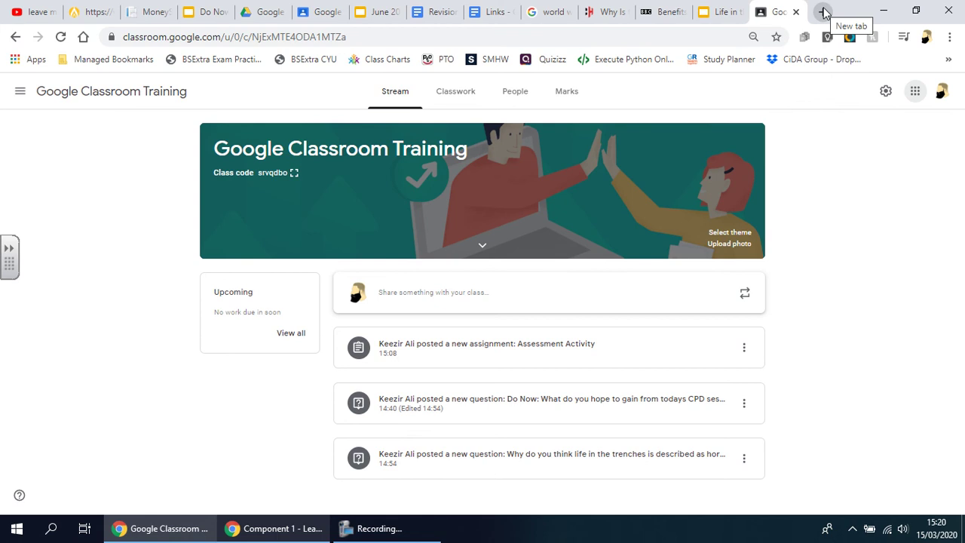
left_click(914, 92)
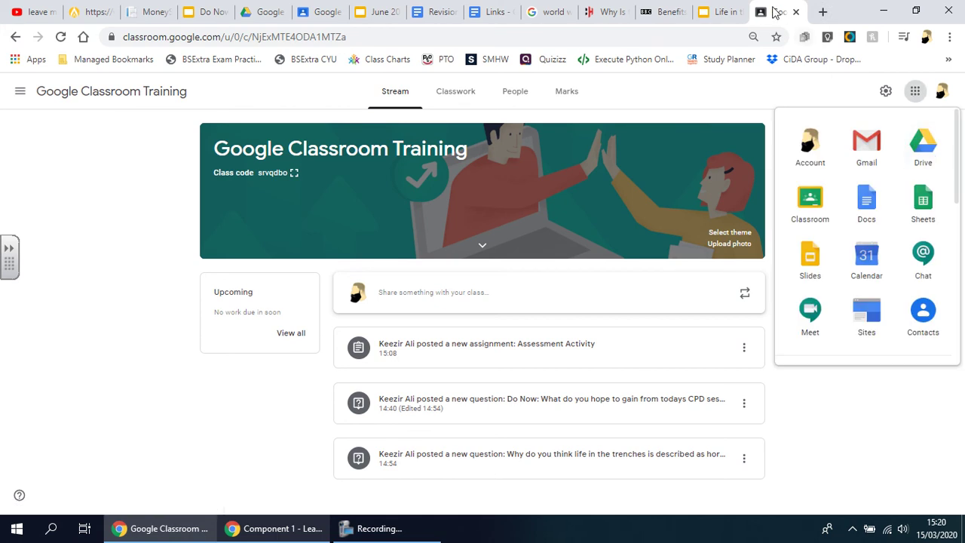
- Go to Drive's Google Classroom Training folder and open the New menu there
left_click(260, 12)
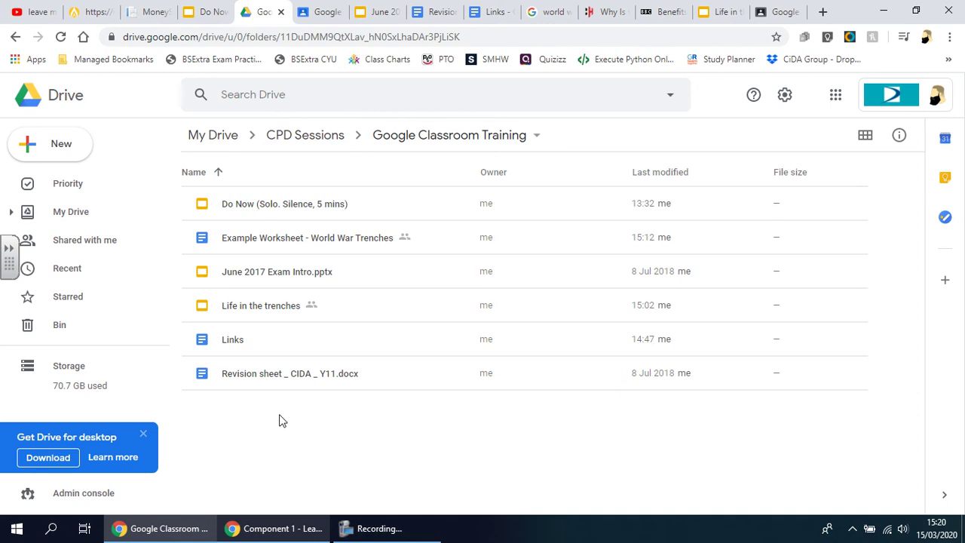
left_click(81, 155)
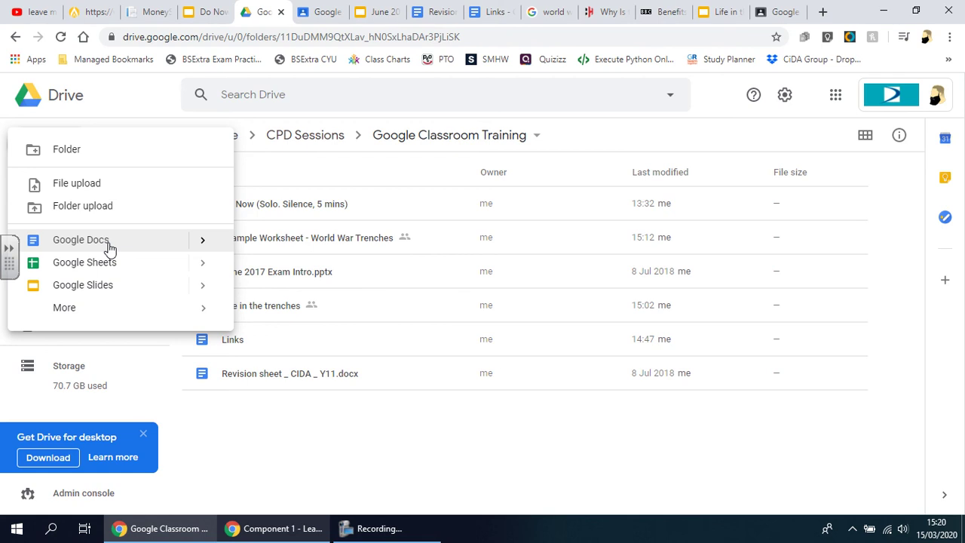
- Create a new blank Google Docs document from the New menu's Google Docs options
left_click(204, 241)
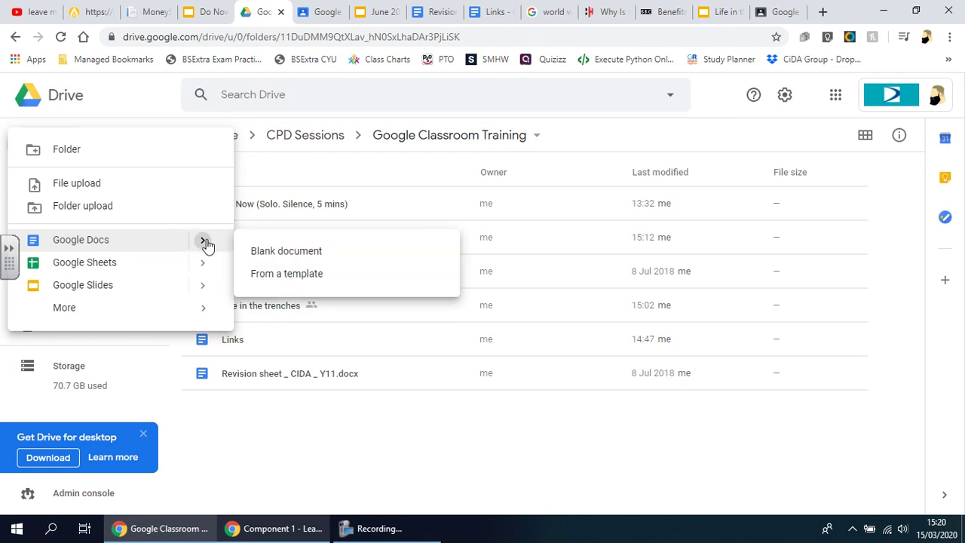
left_click(309, 257)
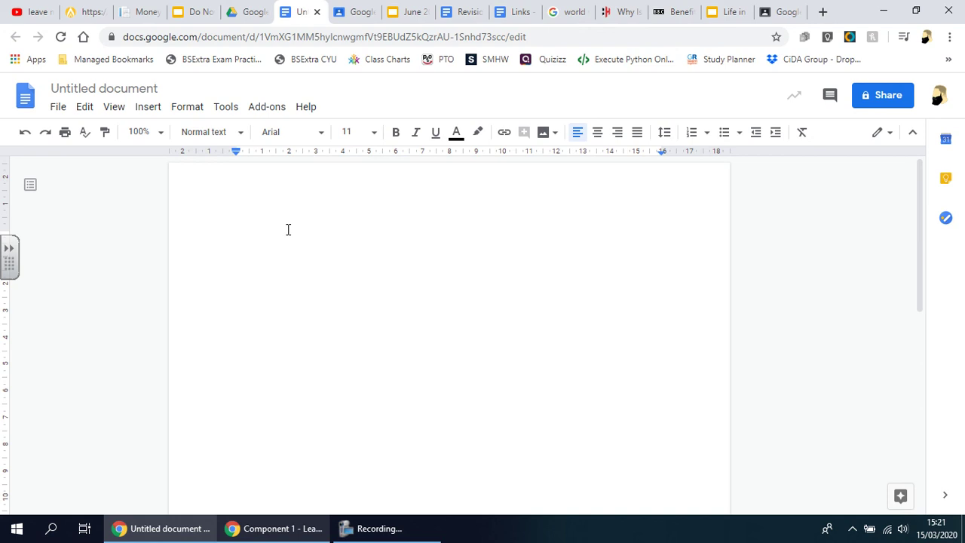
- Type 'Title', then a numbered list: 'First question', 'Second question', 'Third question'
type("Title")
key("Return")
key("Return")
left_click(691, 133)
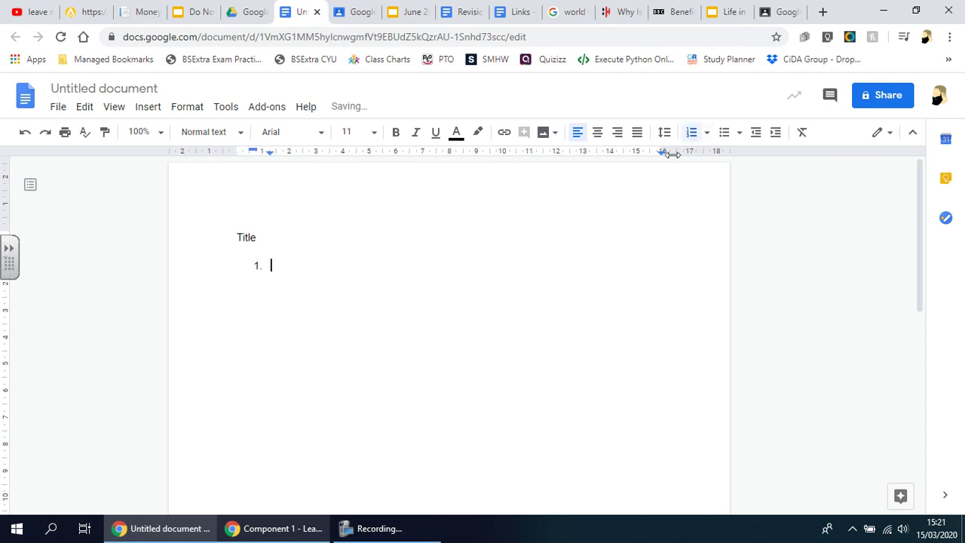
type("First question")
key("Return")
type("Second s")
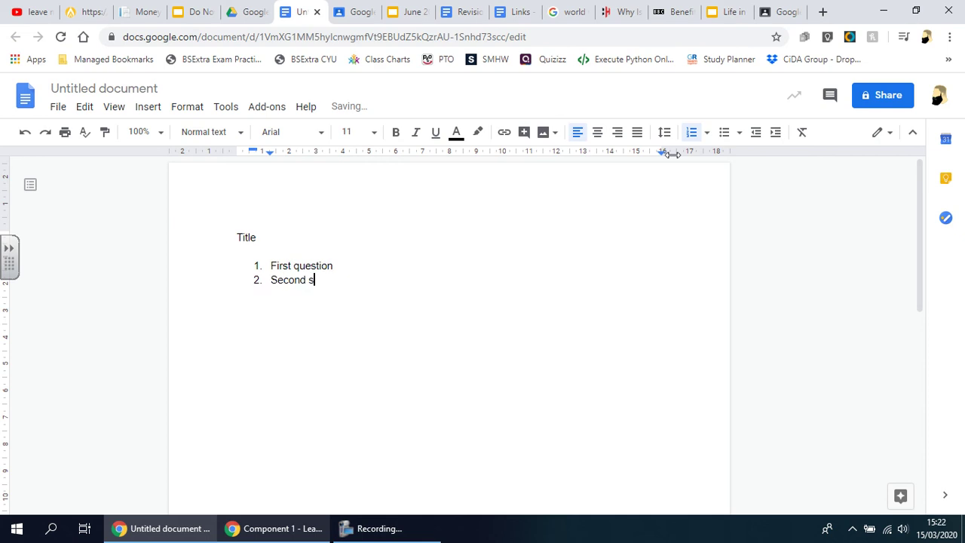
key("BackSpace")
type("question")
key("Return")
type("Third question")
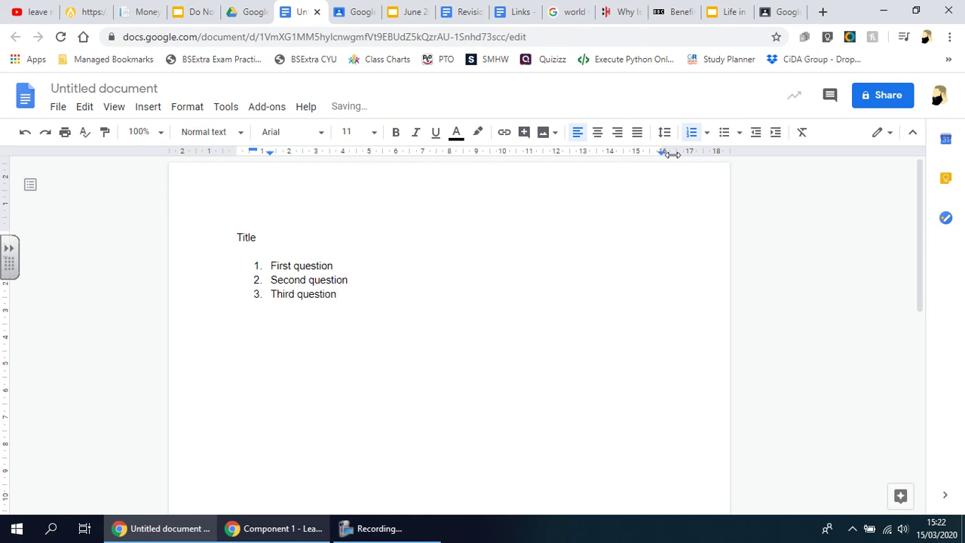
- End the first two questions with colons, each followed by an unnumbered blank line
left_click(351, 266)
type(":")
key("Return")
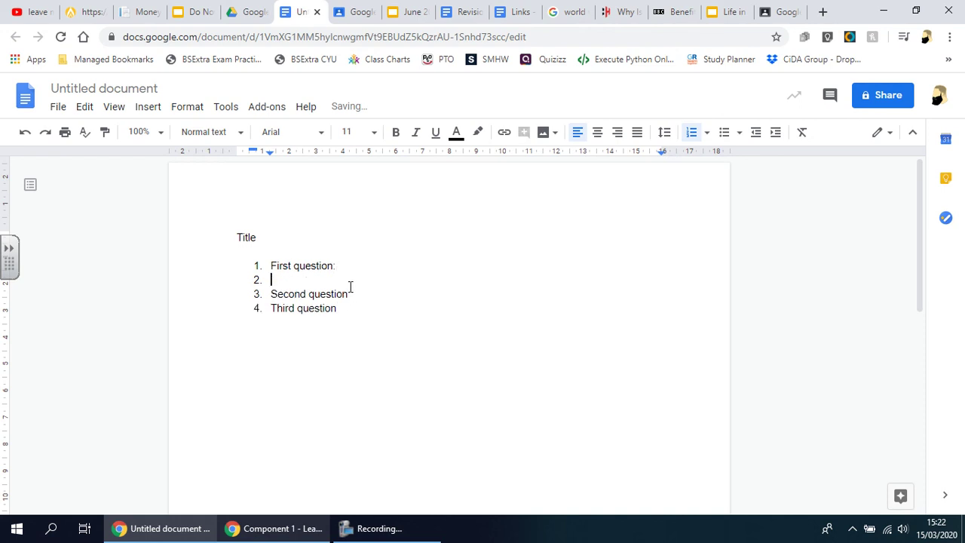
key("BackSpace")
left_click(351, 294)
type(":")
key("Return")
key("BackSpace")
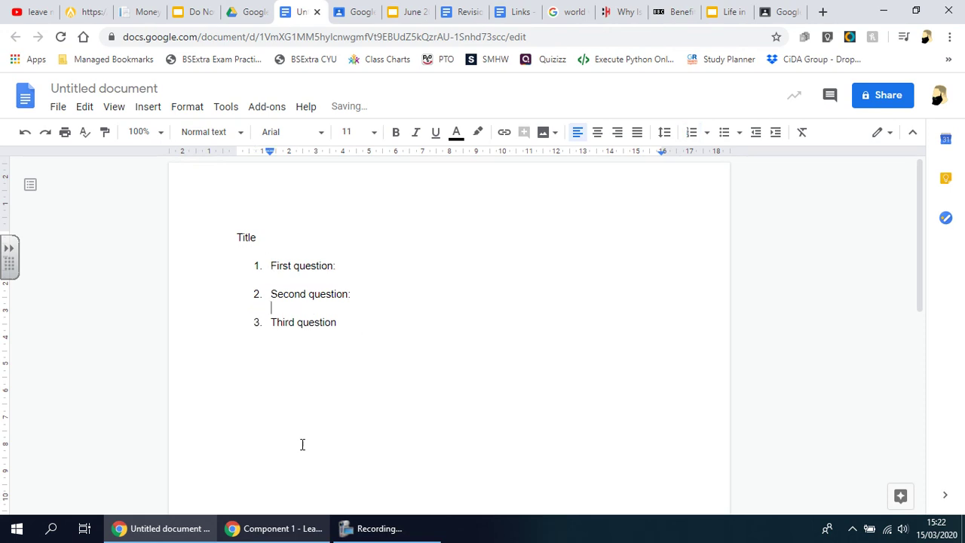
- Make the word Title bold at 18 pt, without underline
double_click(246, 237)
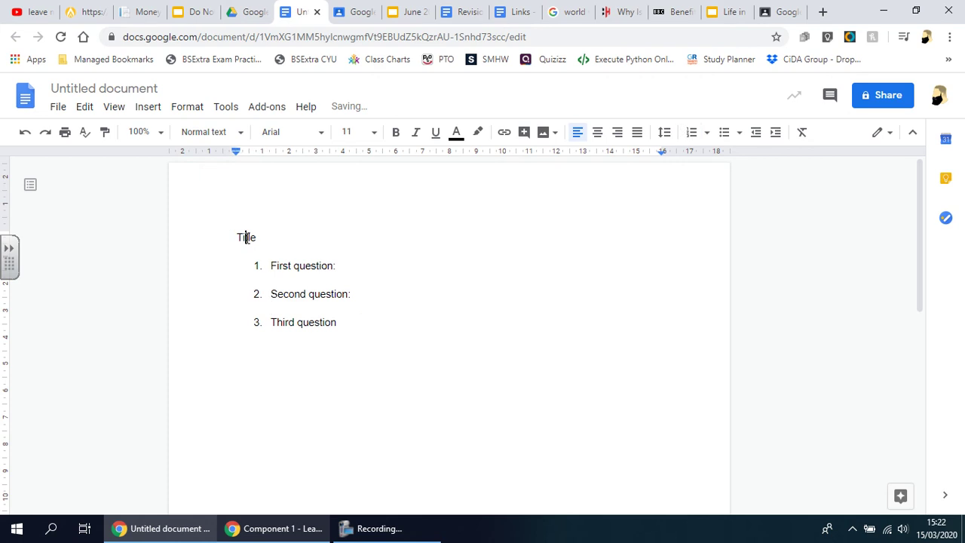
left_click(374, 133)
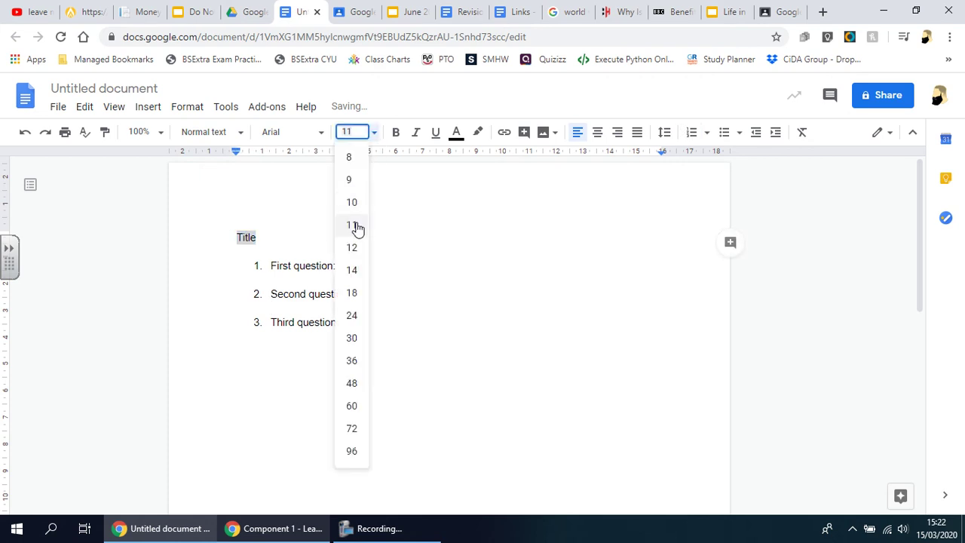
left_click(357, 293)
left_click(397, 134)
left_click(436, 136)
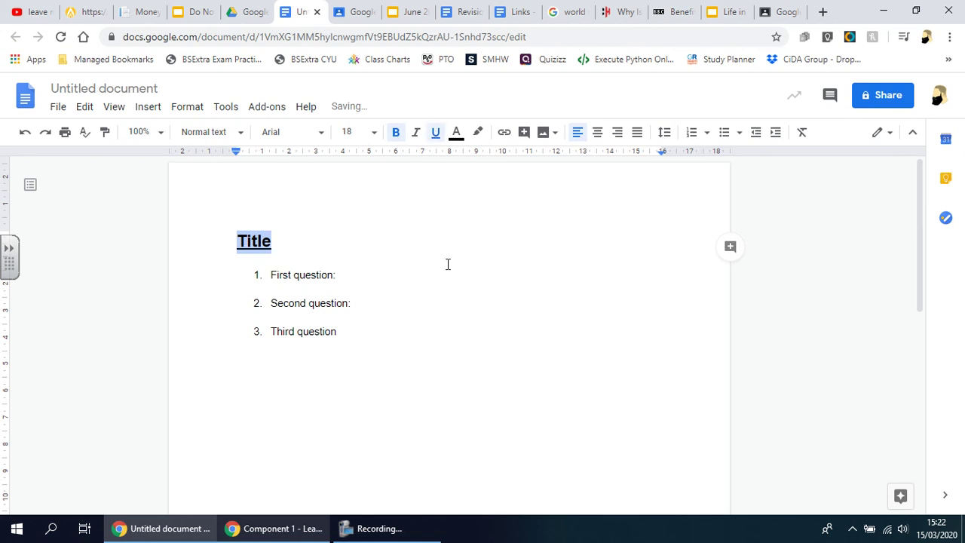
left_click(454, 400)
double_click(253, 243)
left_click(437, 136)
left_click(502, 346)
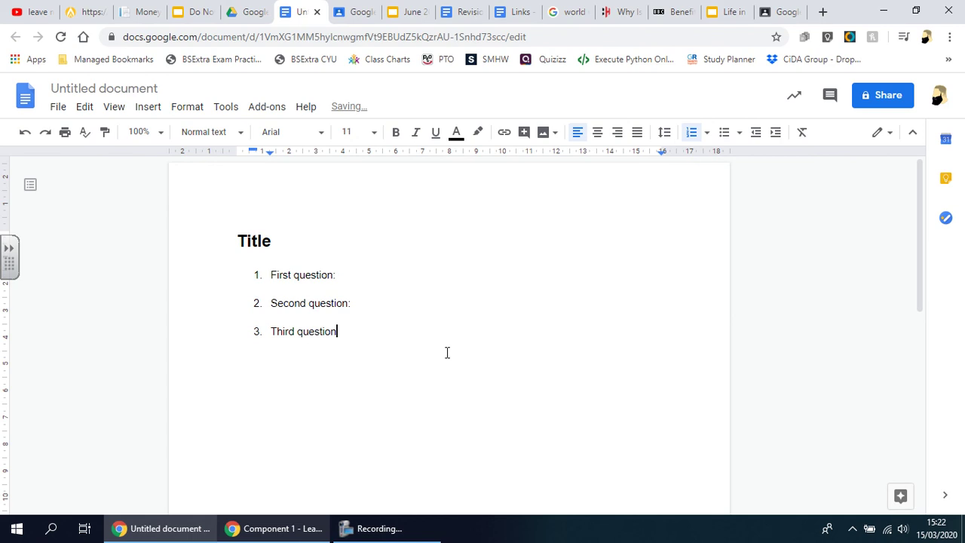
- Rename the document from Untitled document to 'Test'
left_click(75, 89)
left_click(75, 89)
type("Test")
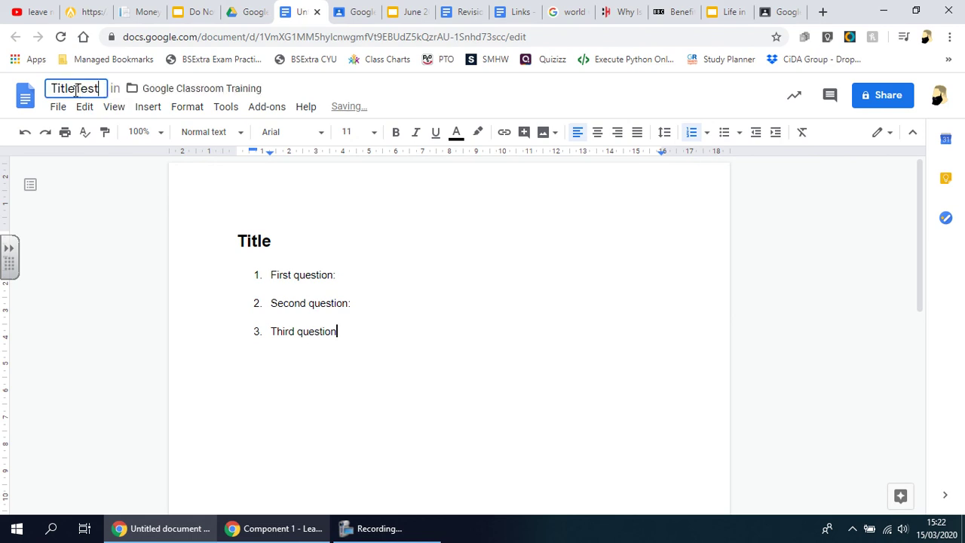
key("BackSpace")
key("BackSpace")
key("BackSpace")
key("BackSpace")
key("BackSpace")
key("BackSpace")
key("BackSpace")
key("BackSpace")
key("BackSpace")
type("test")
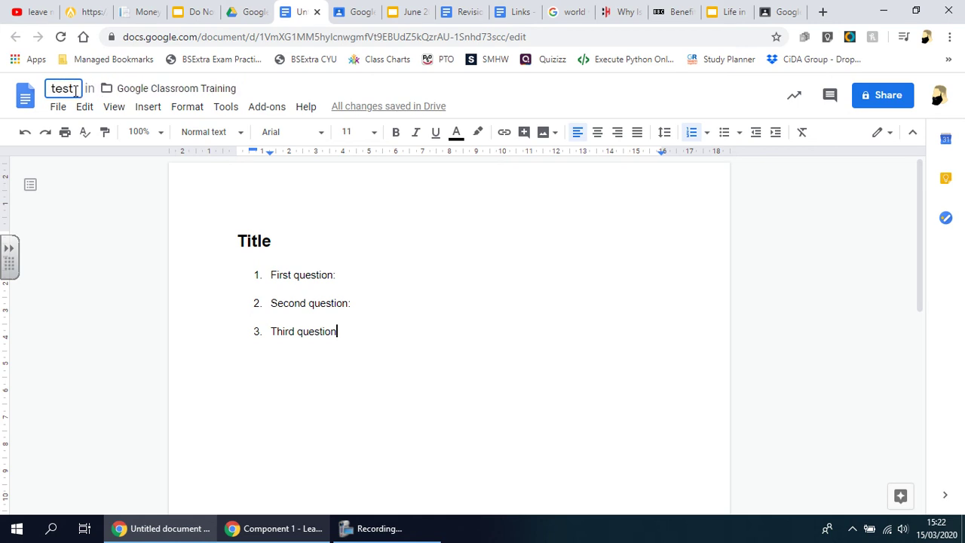
key("BackSpace")
key("BackSpace")
key("BackSpace")
key("BackSpace")
type("Test")
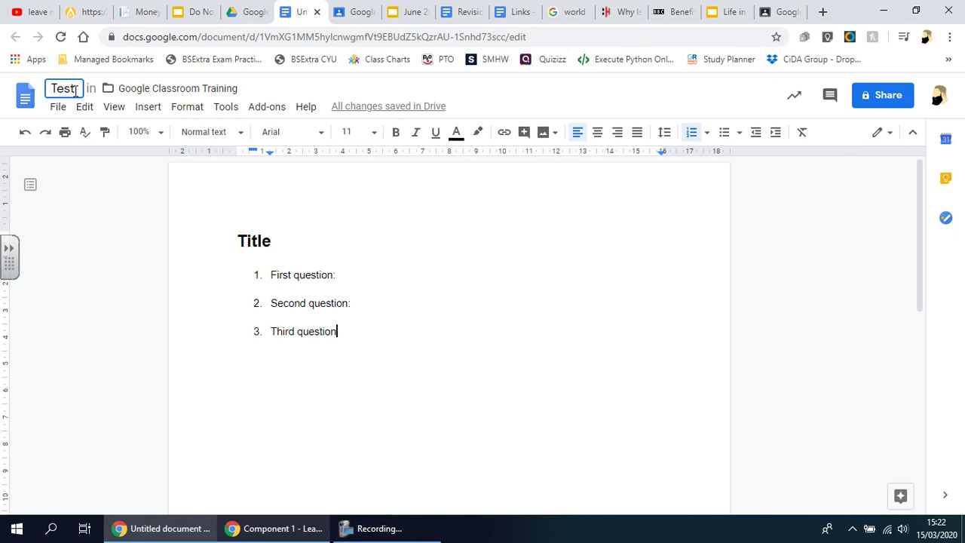
double_click(255, 242)
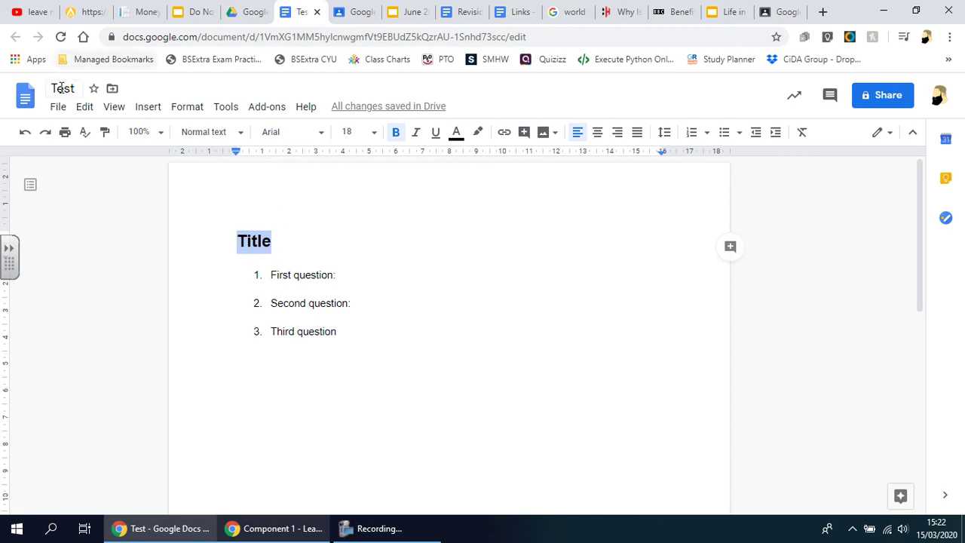
left_click(330, 243)
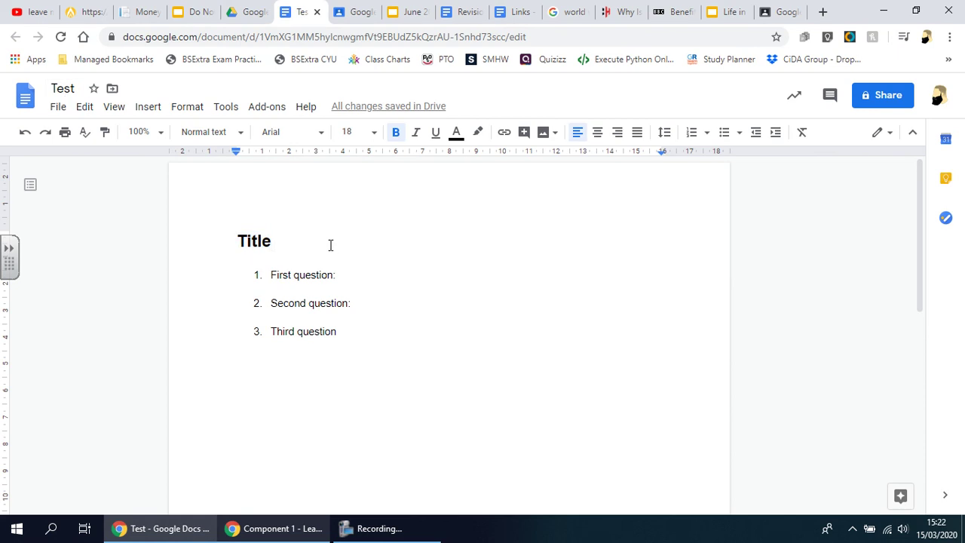
left_click(368, 357)
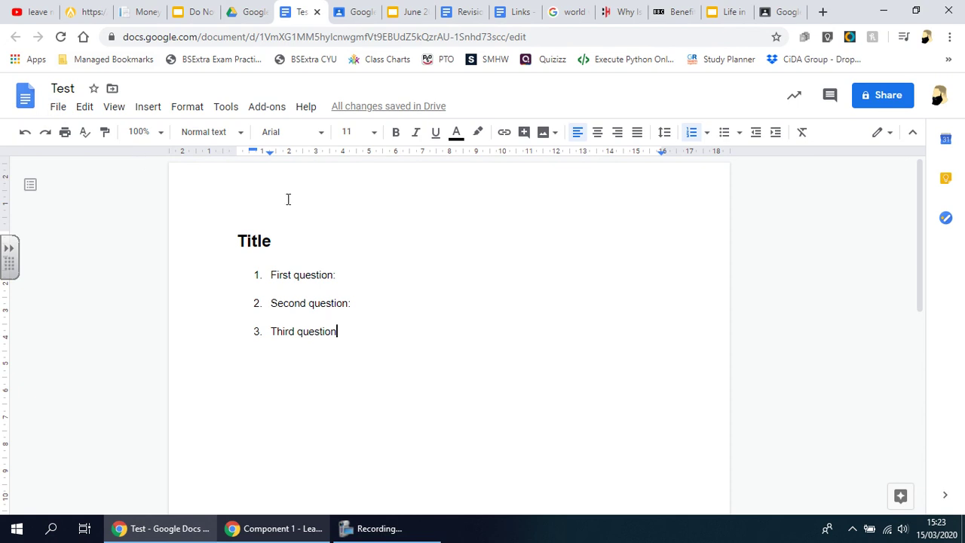
- Return to Drive's training folder, where the Test document now appears among seven files
left_click(253, 11)
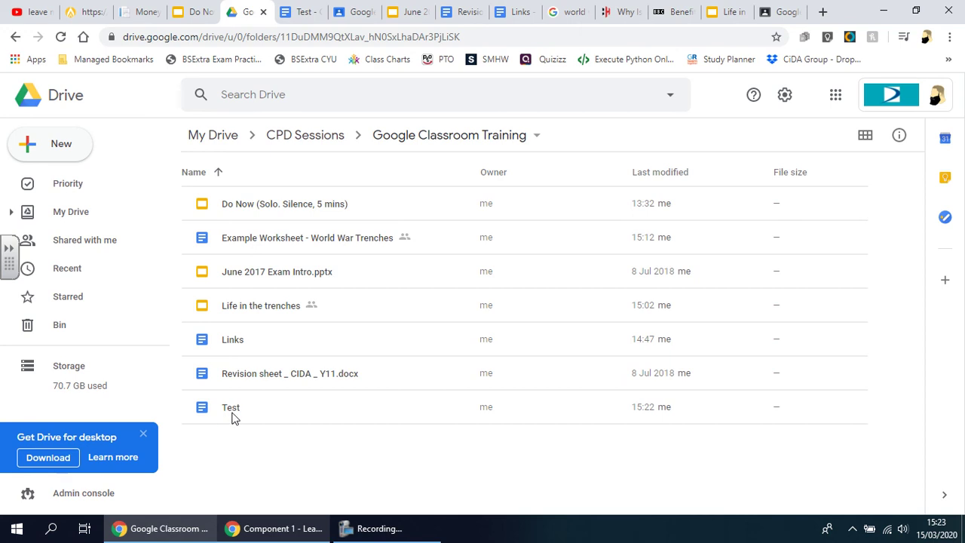
left_click(782, 12)
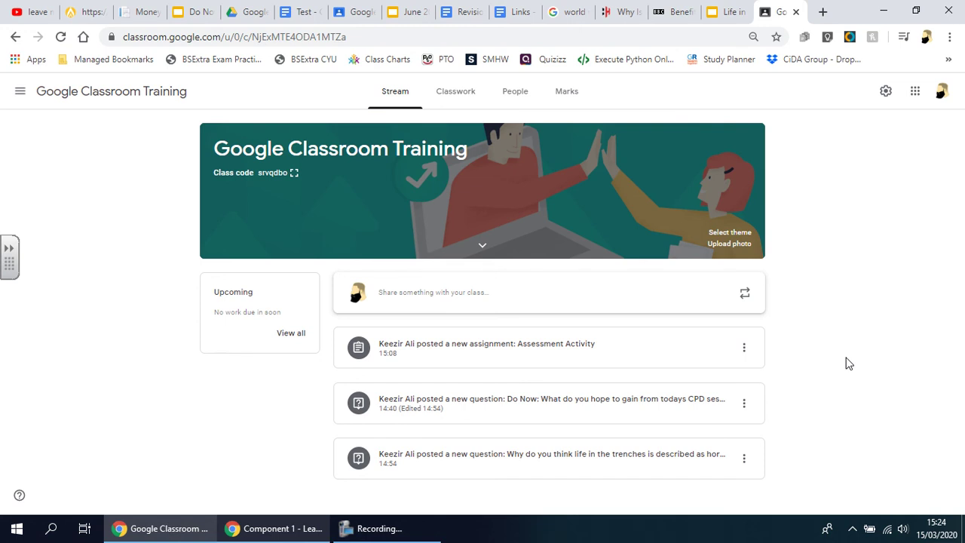
left_click(245, 11)
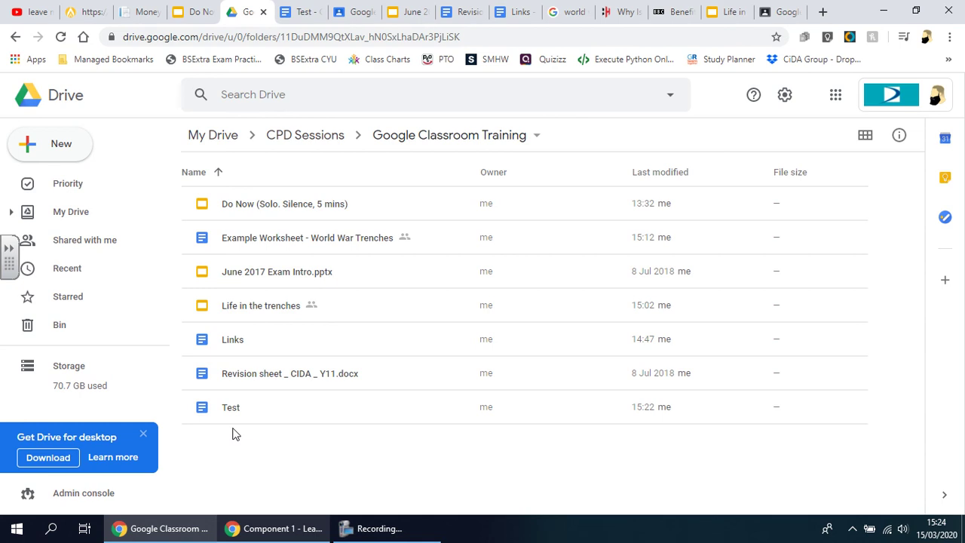
- Open Healthy Active Lifestyles Student Sheet from the 2018 folder in Word
left_click(15, 529)
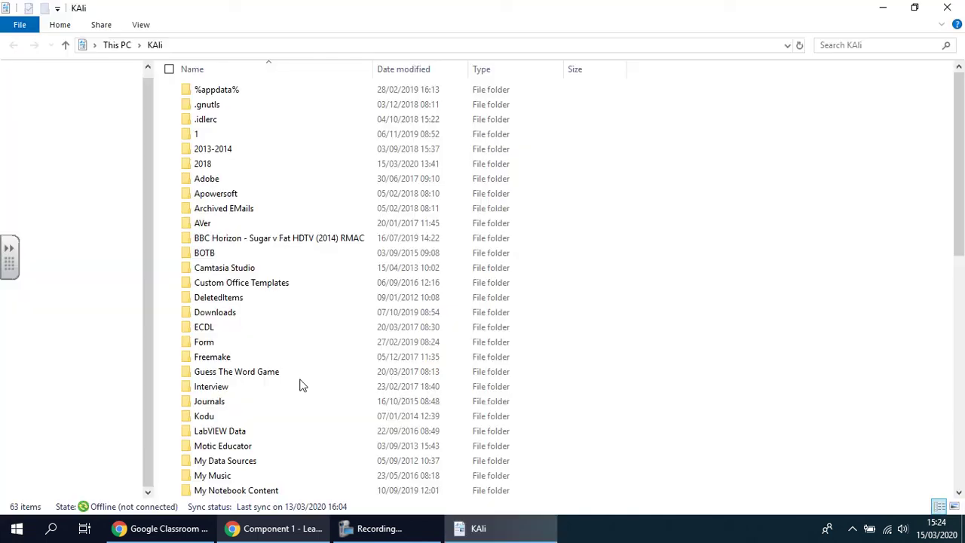
double_click(208, 163)
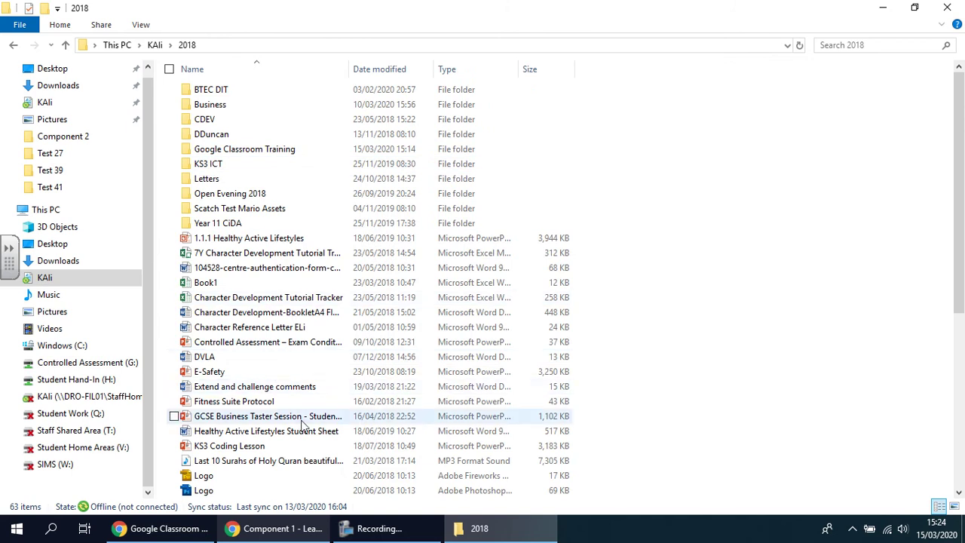
scroll(304, 426, "down", 1)
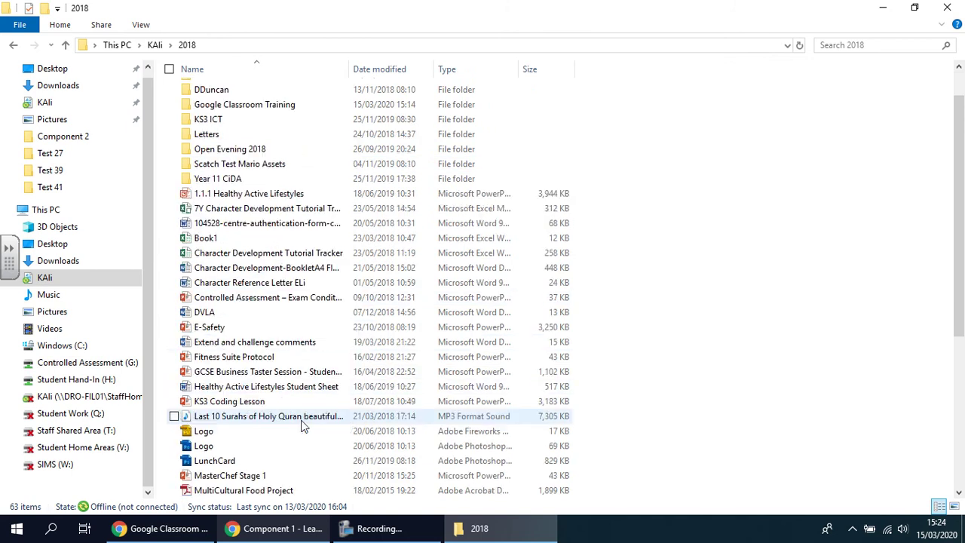
left_click(299, 391)
double_click(298, 393)
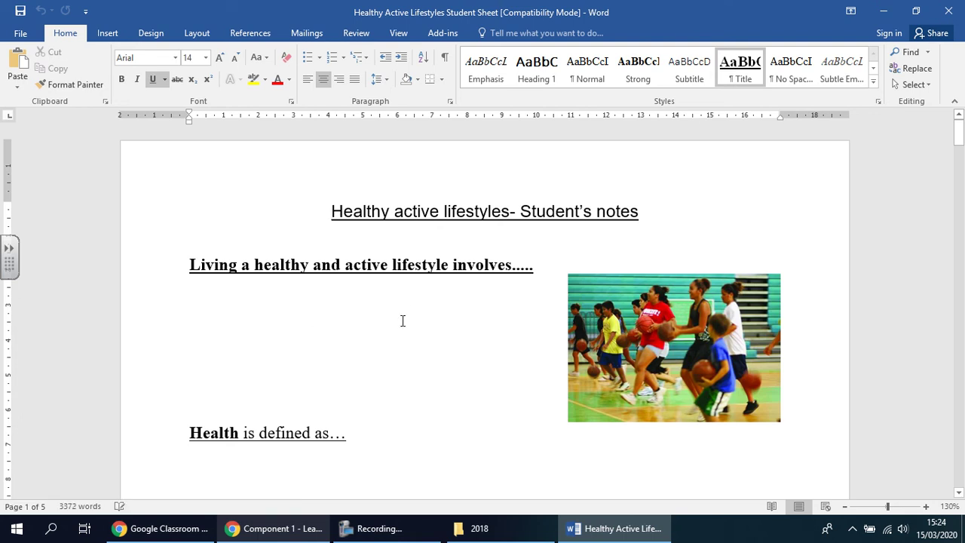
- Scroll through the Healthy Active Lifestyles worksheet in Word, then close it
scroll(402, 321, "down", 3)
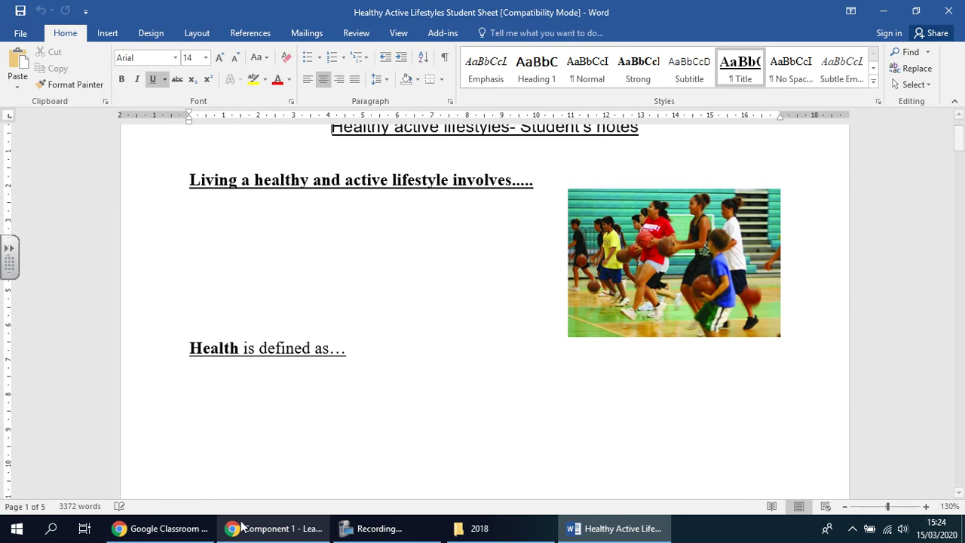
left_click(204, 527)
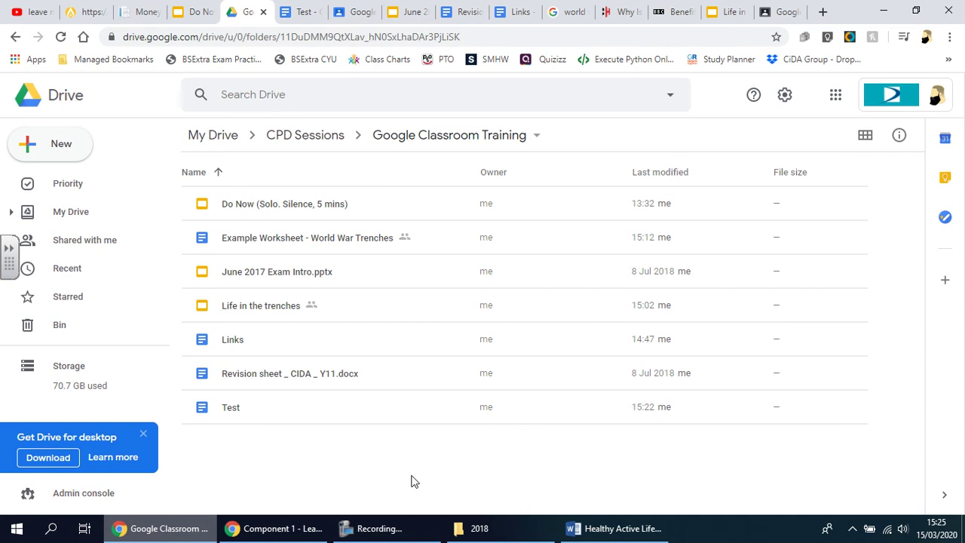
left_click(625, 529)
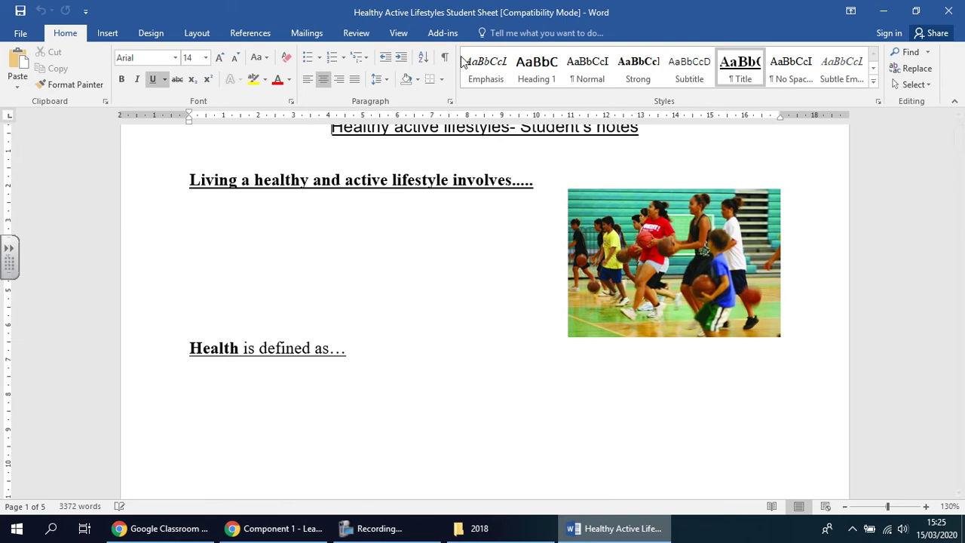
scroll(605, 320, "down", 15)
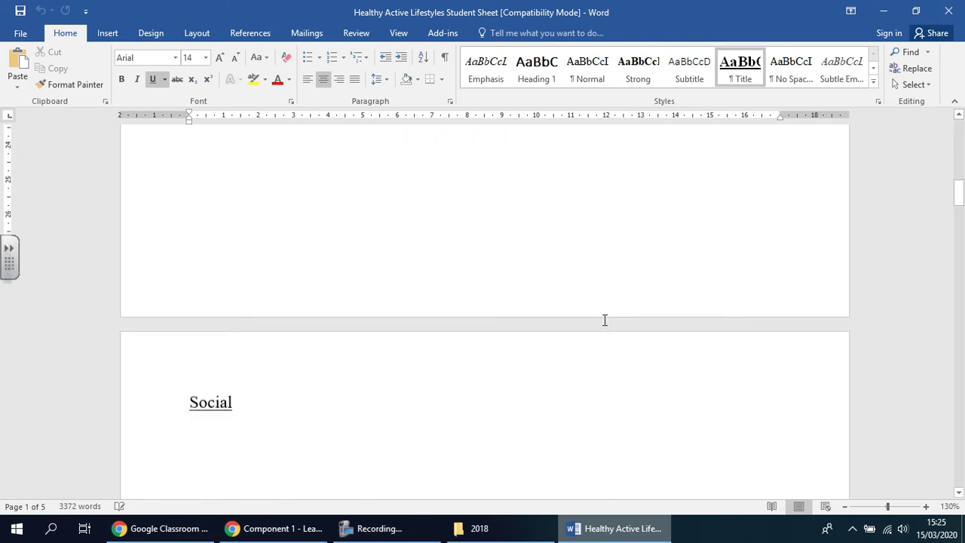
scroll(605, 321, "down", 3)
left_click(949, 11)
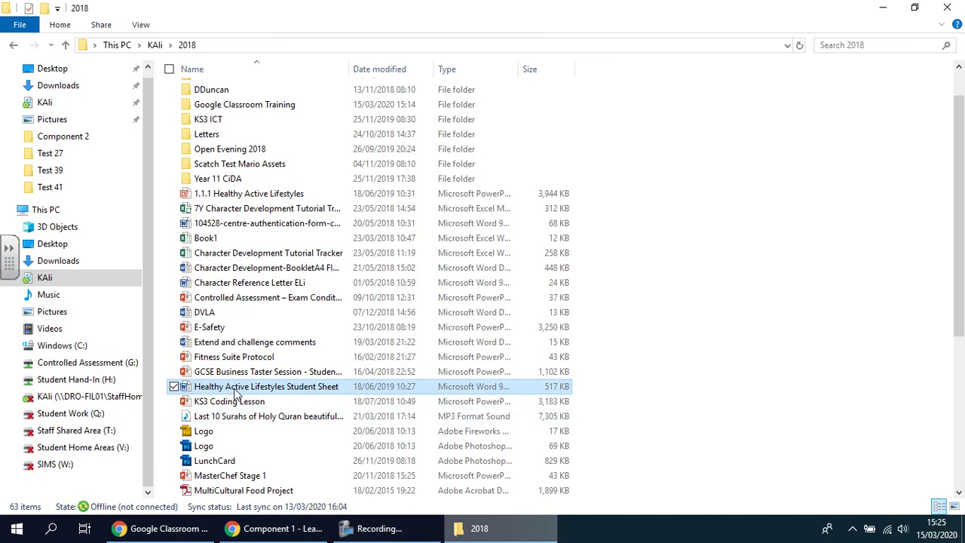
- Upload Healthy Active Lifestyles Student Sheet.doc into the training folder and preview it
mouse_move(233, 392)
left_mouse_down()
mouse_move(237, 528)
mouse_move(183, 538)
mouse_move(360, 437)
mouse_move(469, 422)
mouse_move(498, 350)
mouse_move(510, 350)
left_mouse_up()
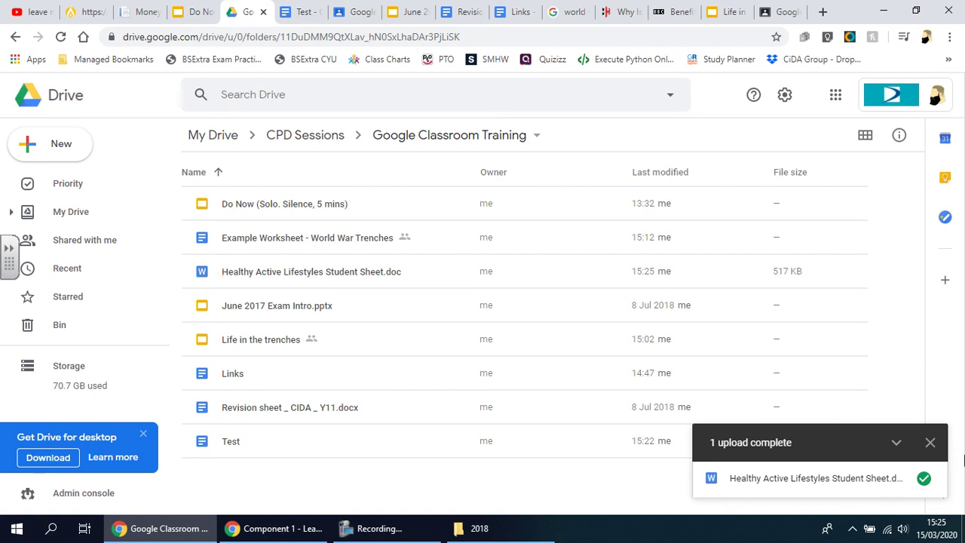
left_click(930, 443)
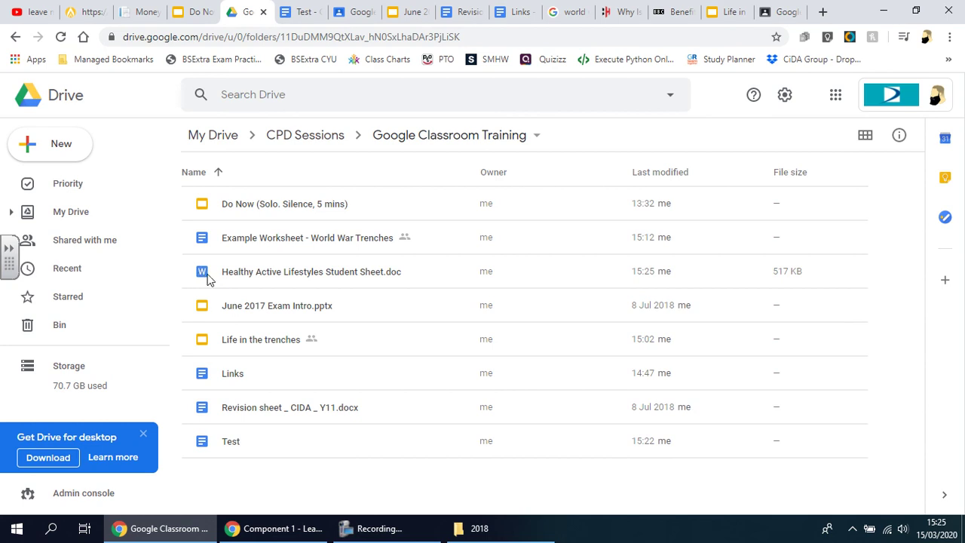
double_click(353, 277)
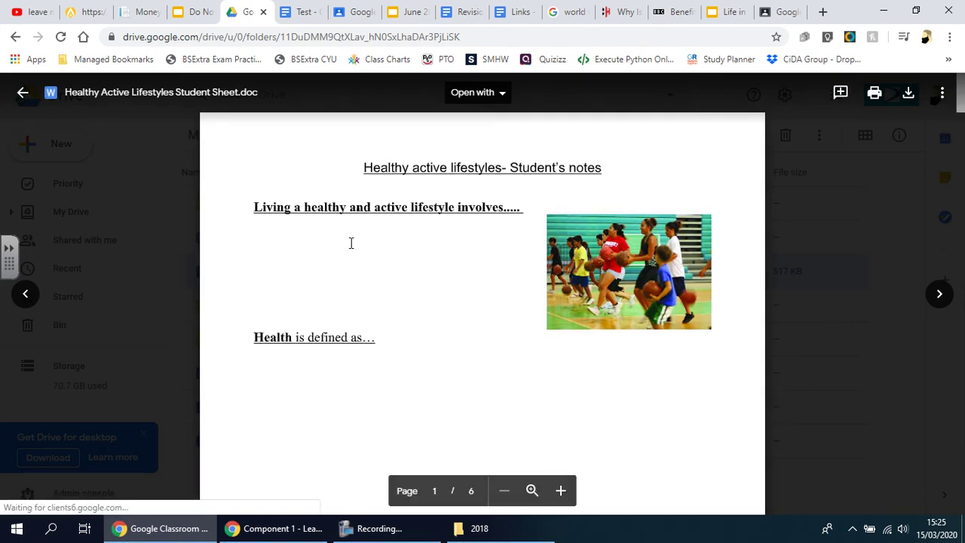
- Open the Student Sheet in Google Docs in a new tab, closing Drive's preview
left_click(502, 96)
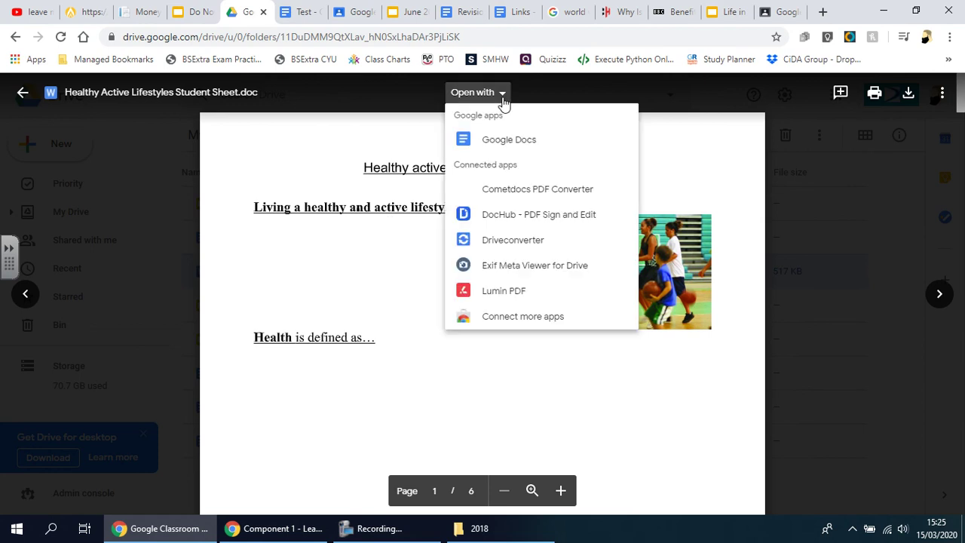
left_click(502, 146)
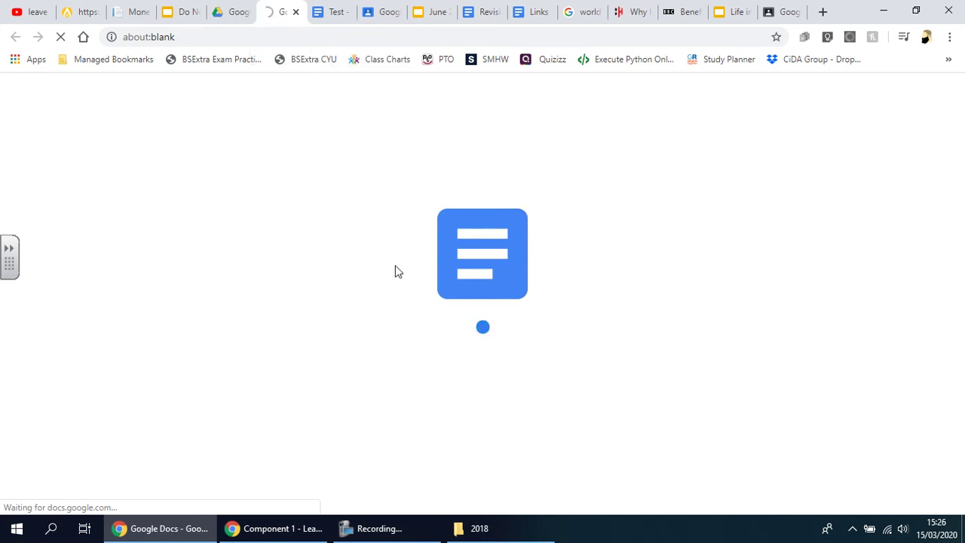
left_click(230, 21)
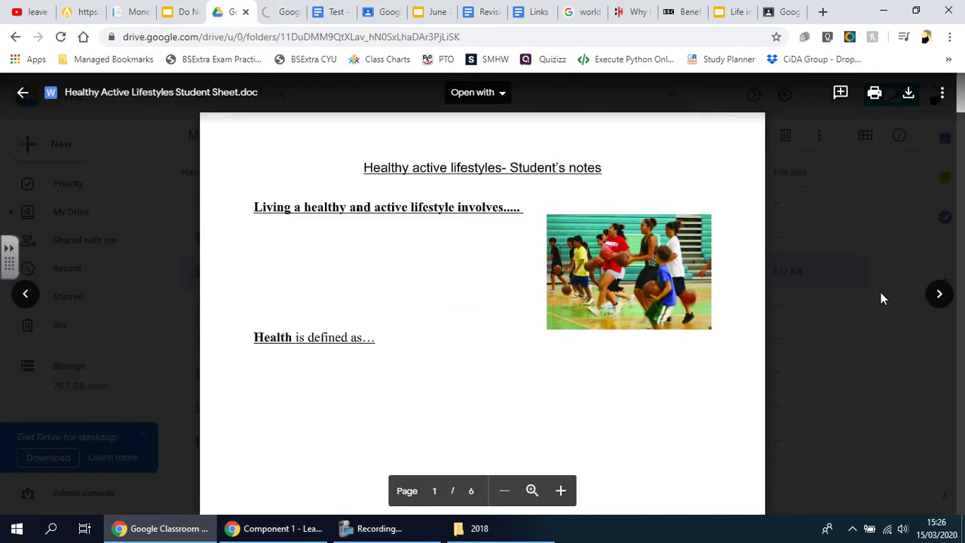
left_click(863, 307)
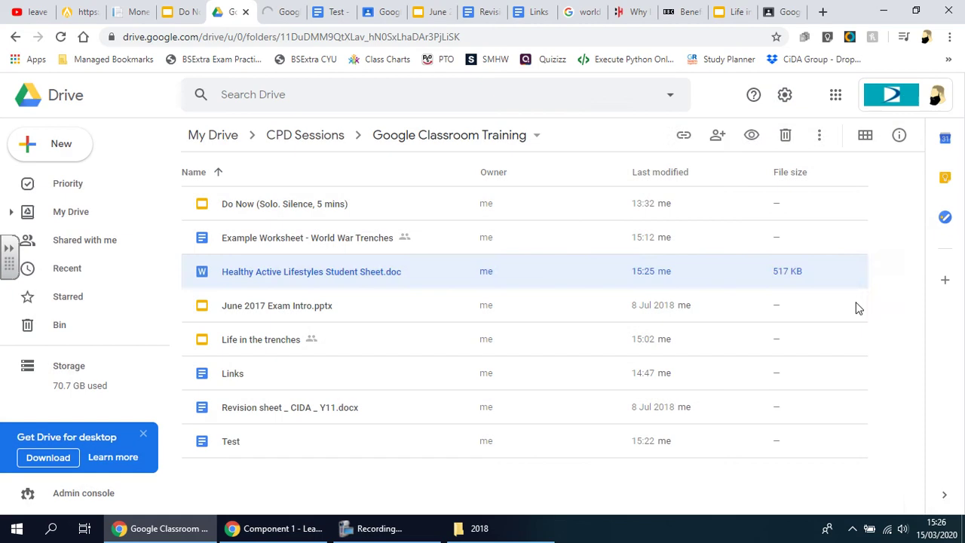
left_click(281, 488)
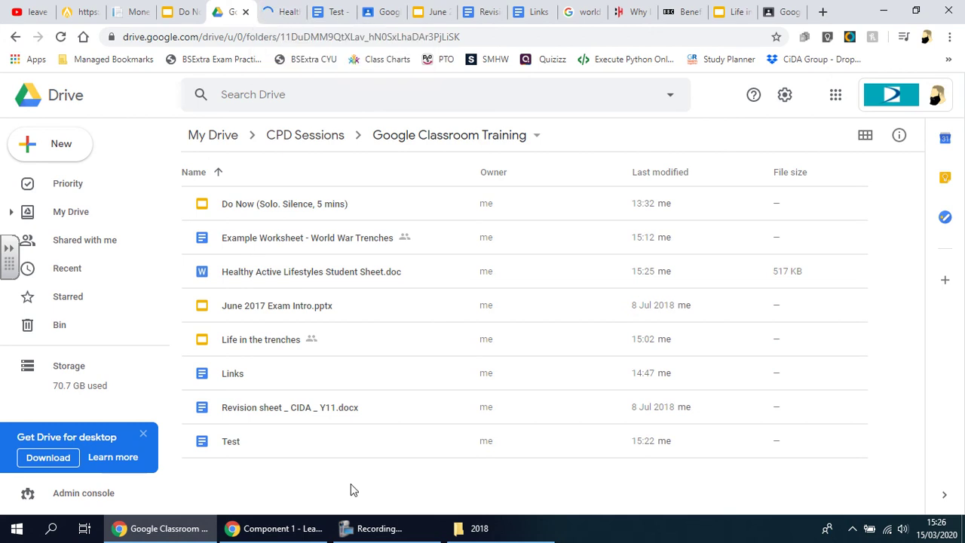
left_click(276, 11)
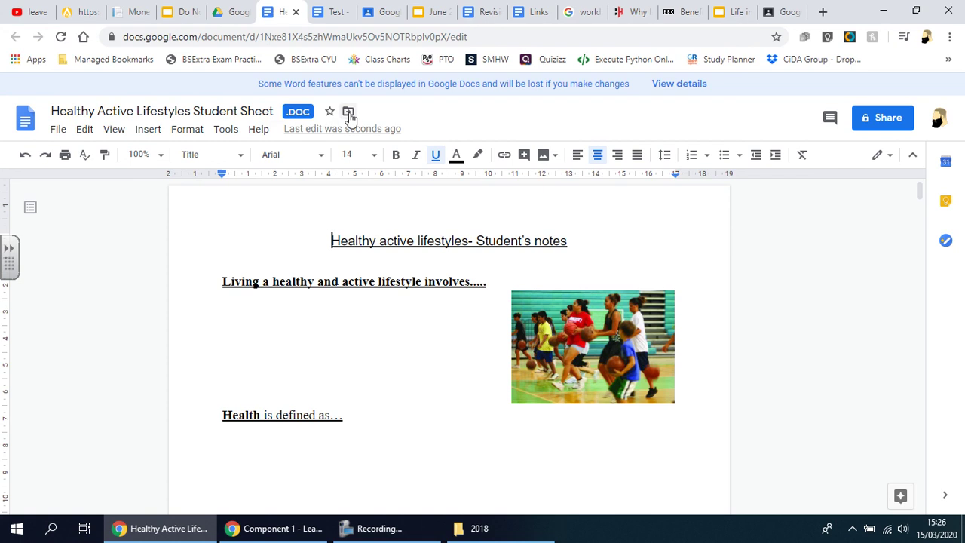
- Review which Word features won't display, acknowledge the notice, and scroll into the worksheet
left_click(702, 85)
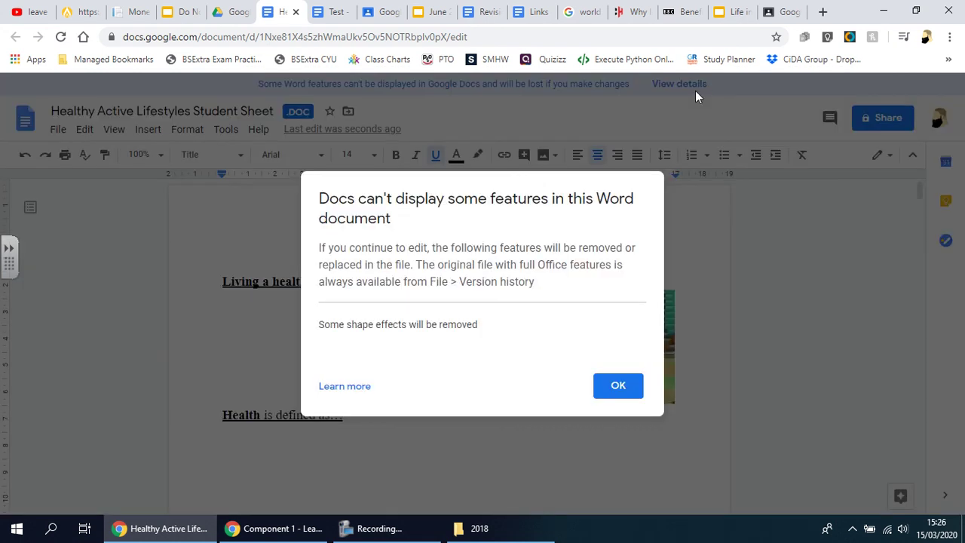
left_click(618, 385)
scroll(445, 351, "down", 5)
- Scroll down to Extension Tasks and place the cursor on the blank lines near questions 3 and 4
scroll(447, 351, "down", 10)
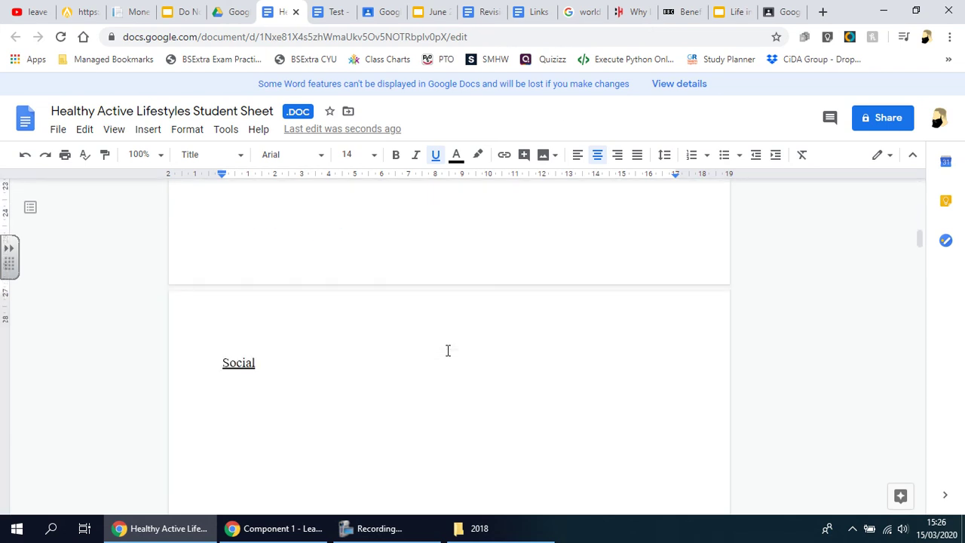
scroll(414, 239, "down", 15)
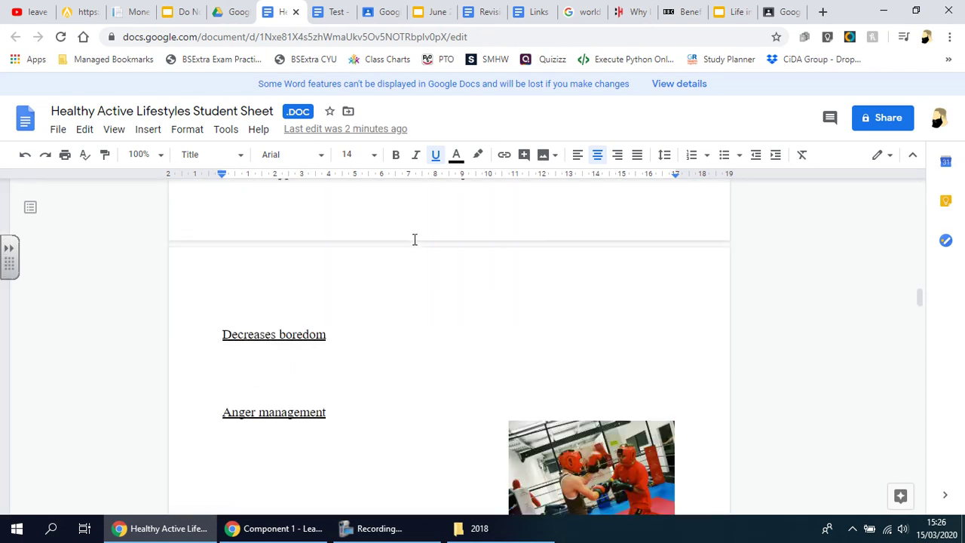
scroll(414, 239, "down", 5)
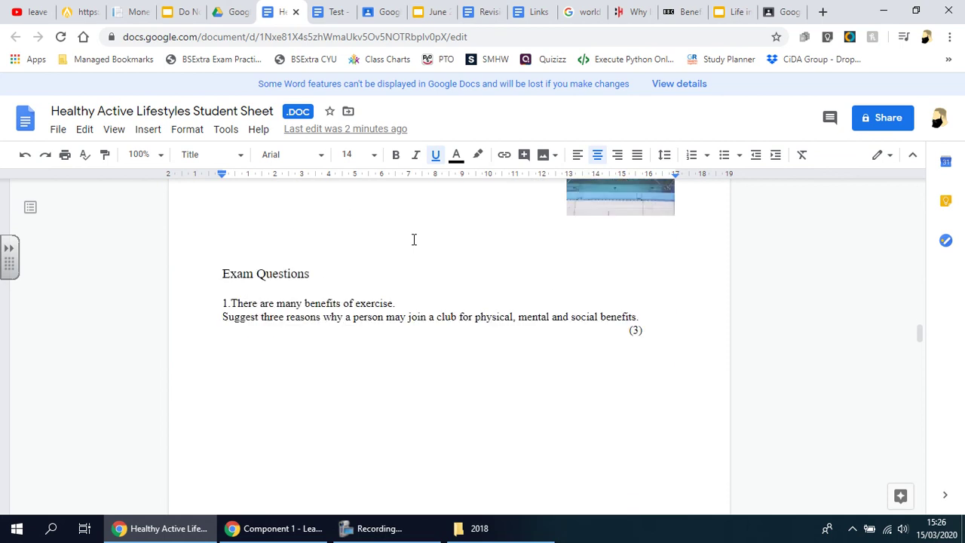
scroll(469, 306, "down", 5)
scroll(286, 243, "up", 4)
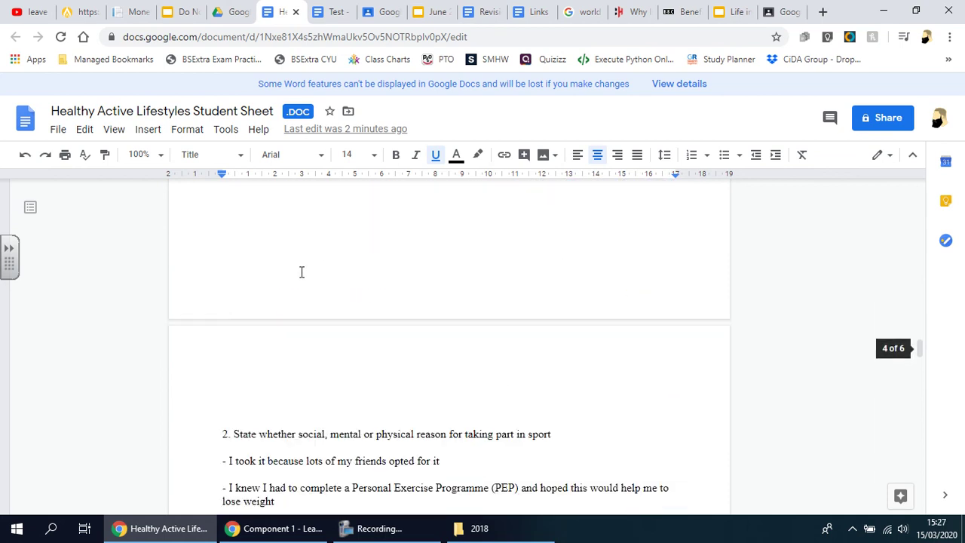
scroll(302, 272, "down", 4)
left_click(229, 340)
left_click(266, 366)
scroll(264, 367, "down", 4)
scroll(301, 263, "up", 2)
left_click(226, 310)
- Select the three dotted answer lines under extension question 1
scroll(302, 332, "down", 3)
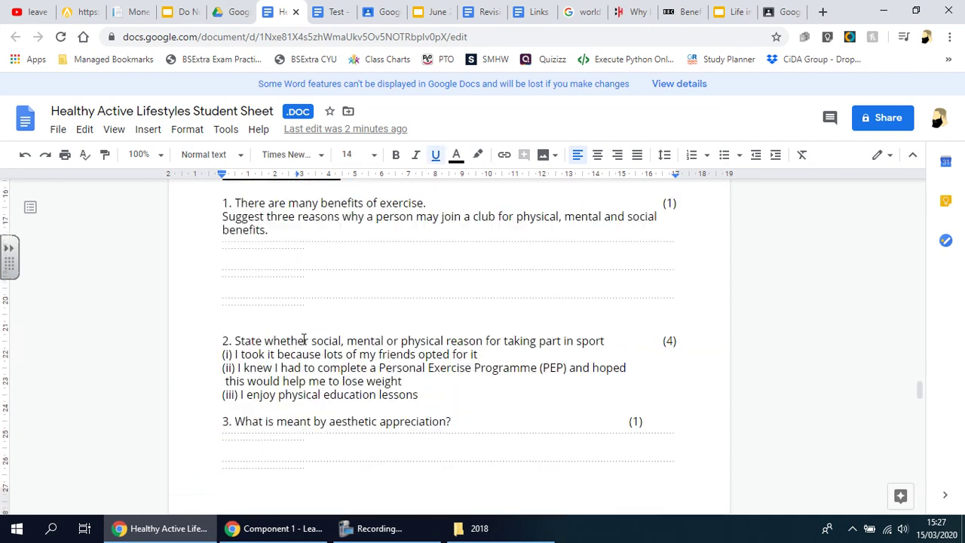
left_click_drag(296, 288, 317, 279)
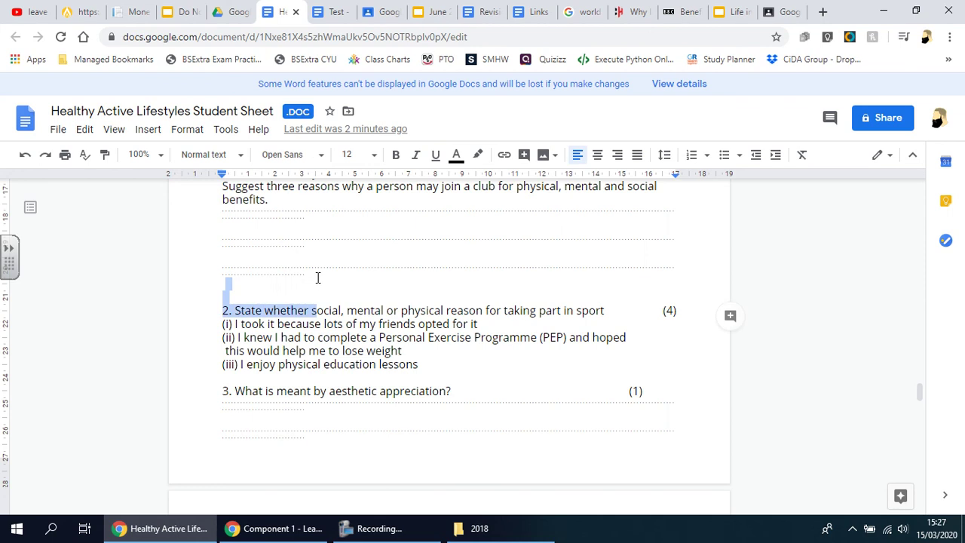
left_click(316, 280)
left_click_drag(232, 228, 215, 212)
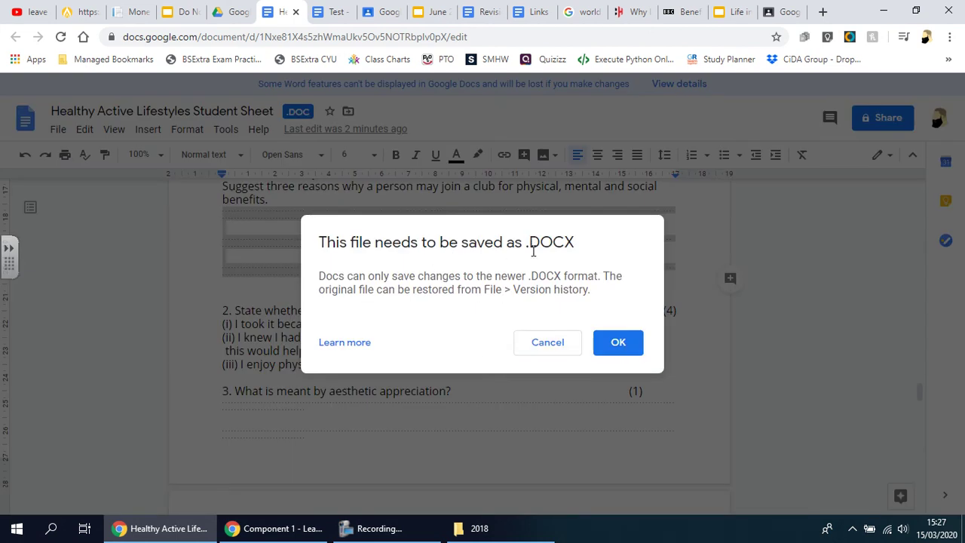
- Accept saving the file as .DOCX, then remove the stray test text from the answer line
left_click(609, 345)
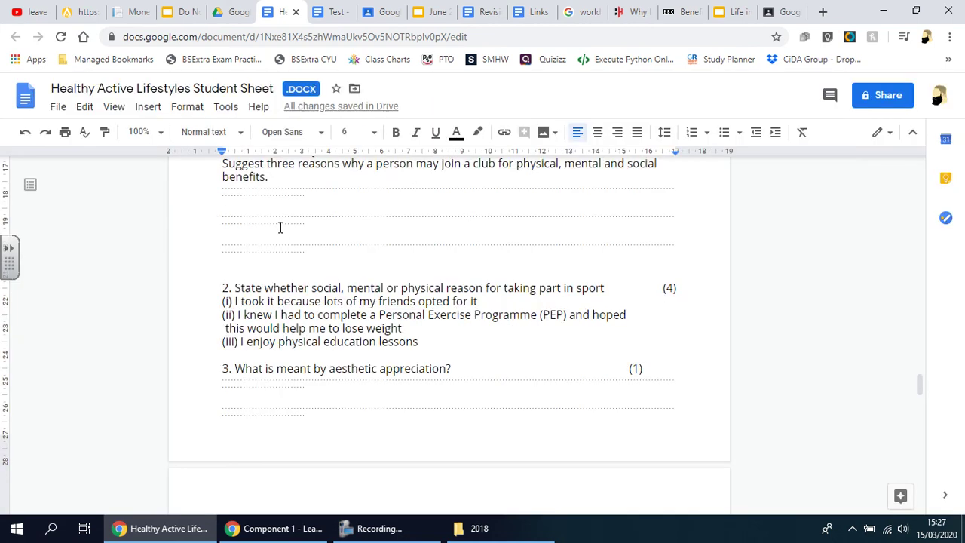
left_click(222, 187)
scroll(339, 234, "up", 2)
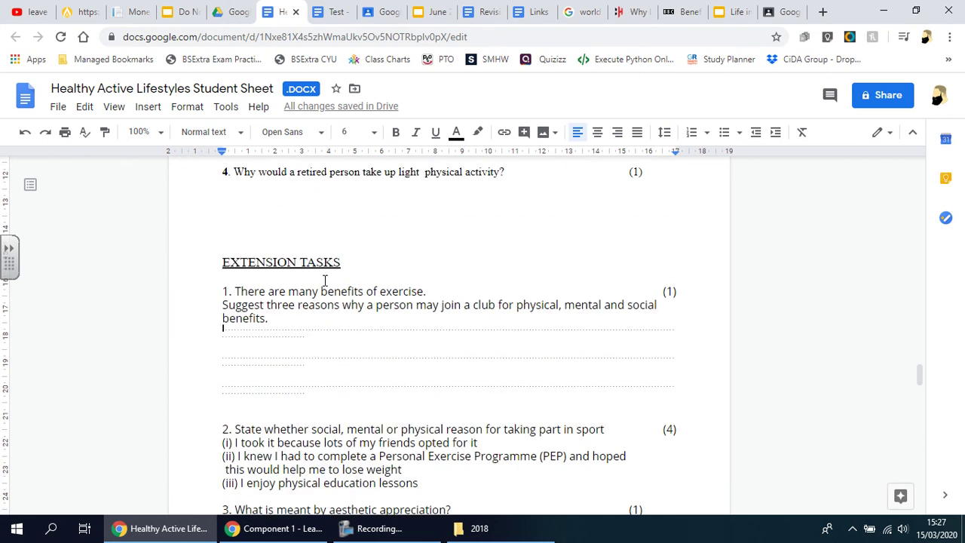
type("fxbmxn")
double_click(234, 330)
key("BackSpace")
- Delete the dotted answer lines under questions 1 and 3
left_click_drag(304, 401, 216, 338)
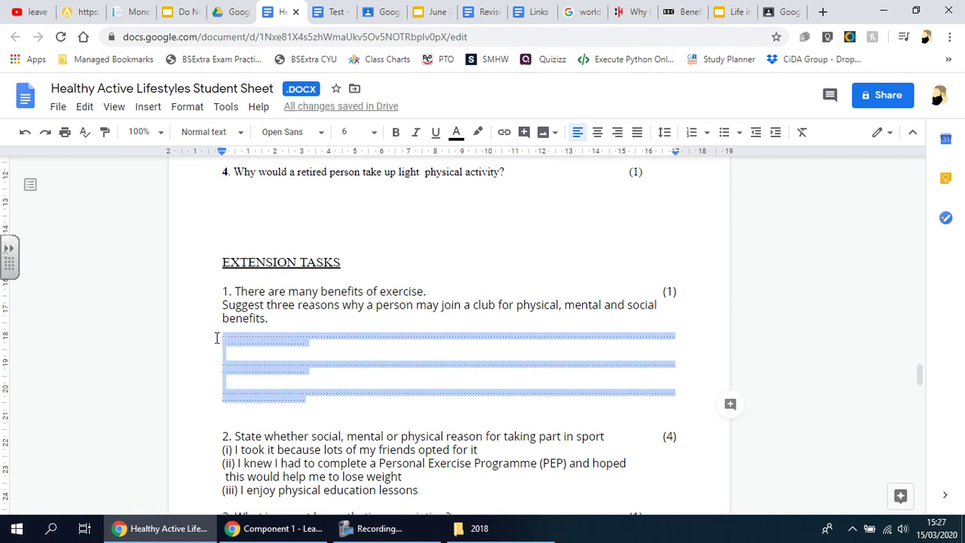
key("BackSpace")
scroll(325, 407, "down", 3)
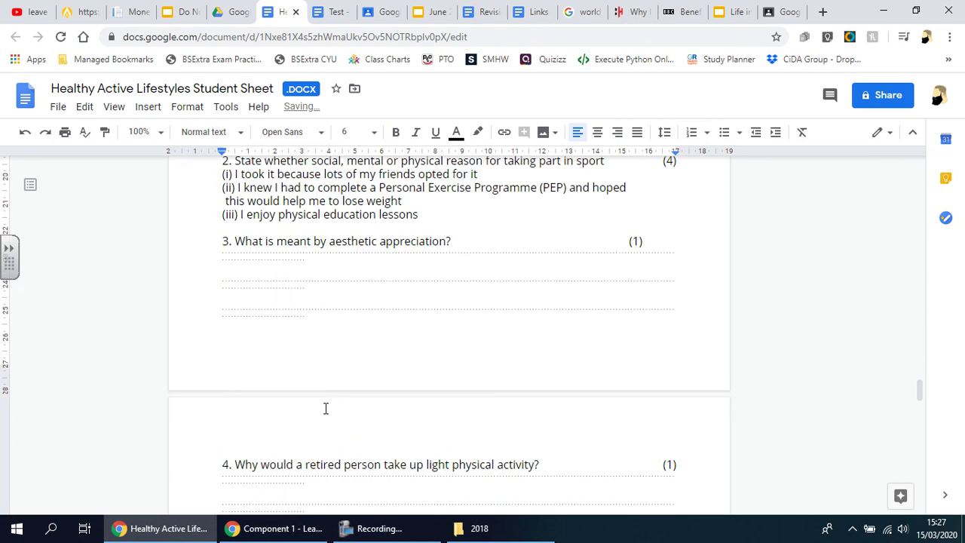
left_click_drag(305, 315, 202, 253)
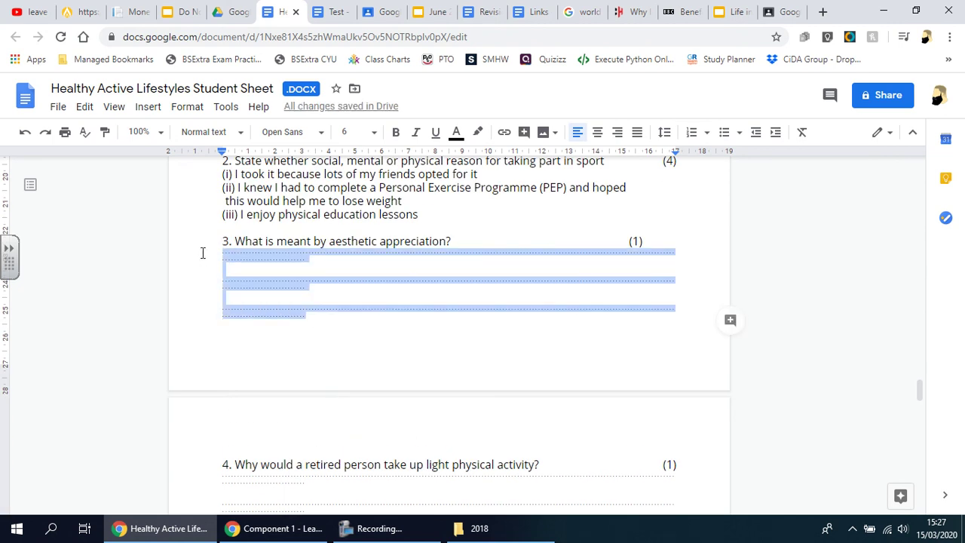
key("BackSpace")
- Scroll back up and select the entire worksheet with Ctrl+A
scroll(428, 379, "down", 5)
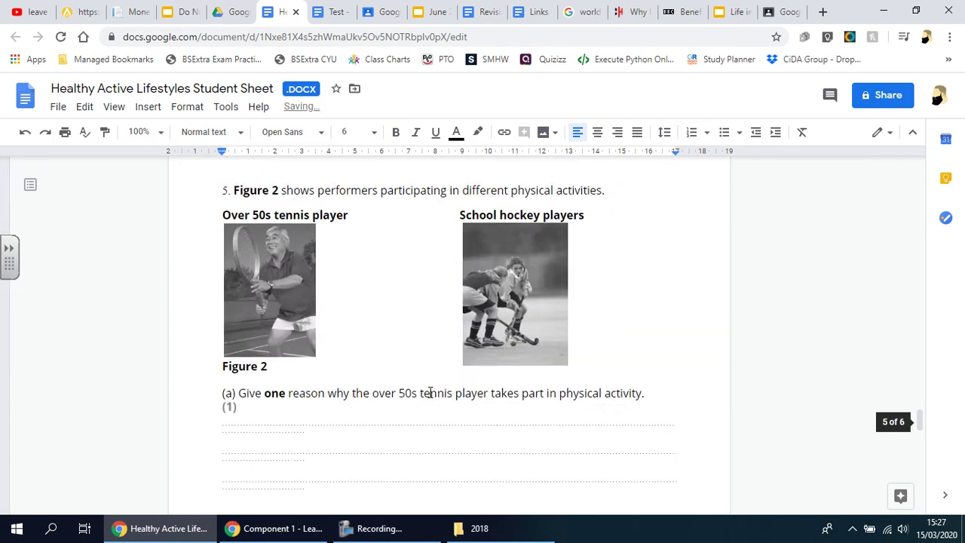
scroll(430, 392, "up", 2)
scroll(430, 392, "up", 10)
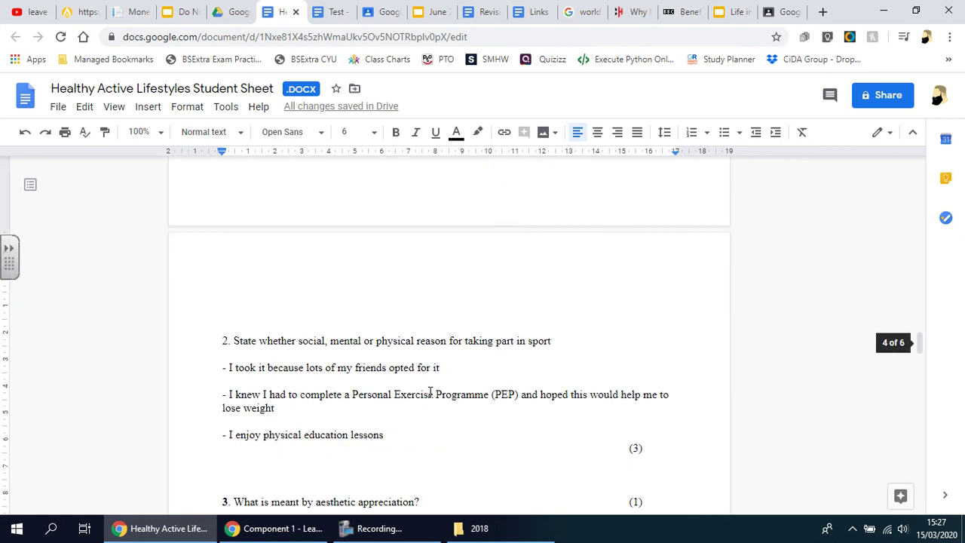
key("ctrl+a")
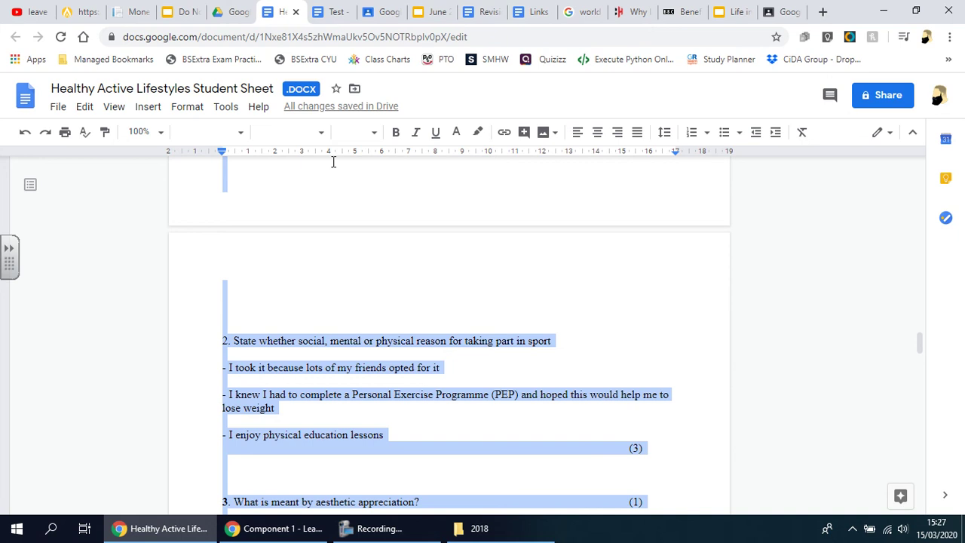
- Set the whole worksheet to Arial size 12
left_click(324, 137)
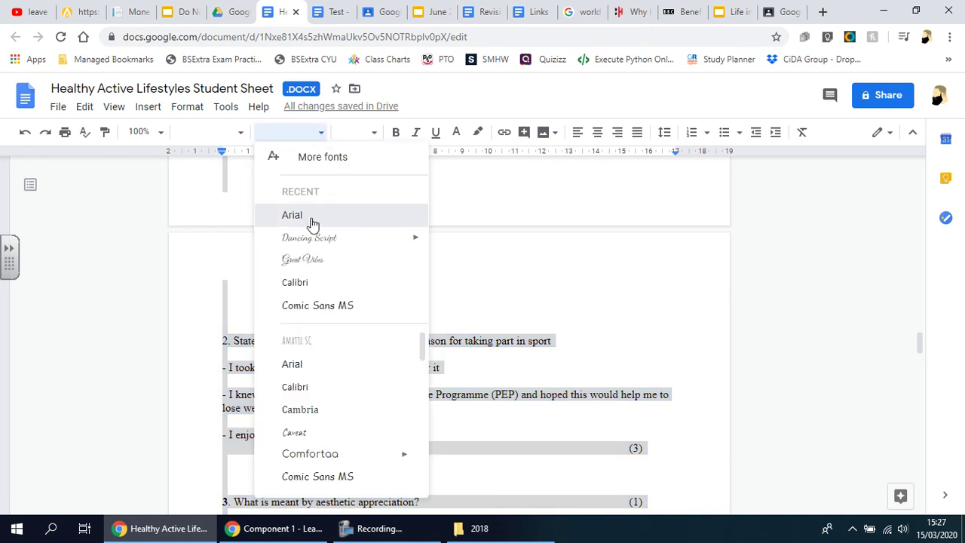
key("Return")
left_click(376, 137)
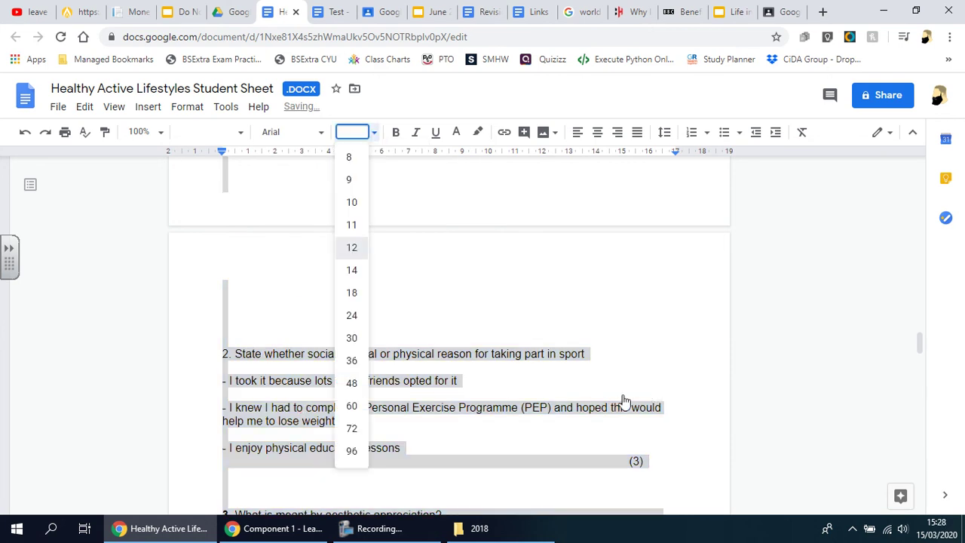
key("Return")
left_click(291, 409)
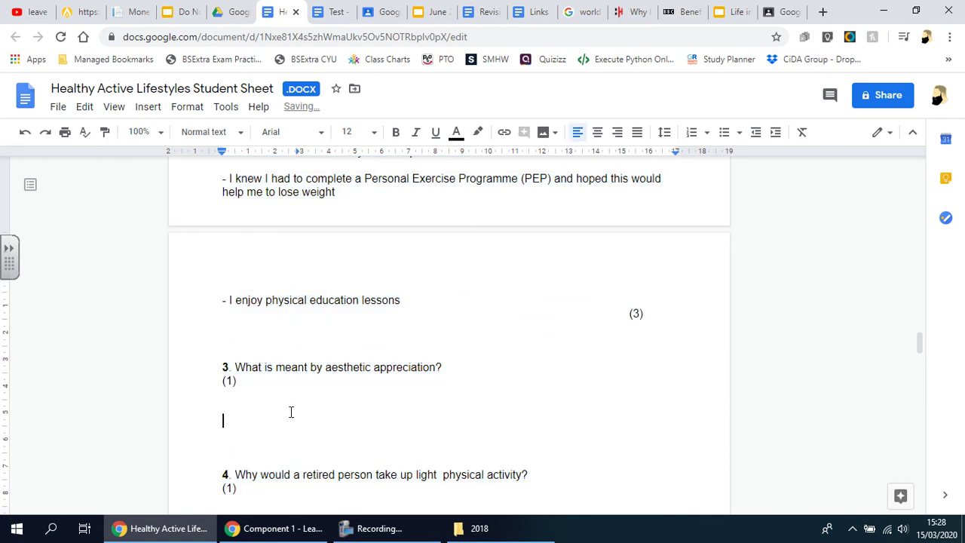
type("gdsdgdfh")
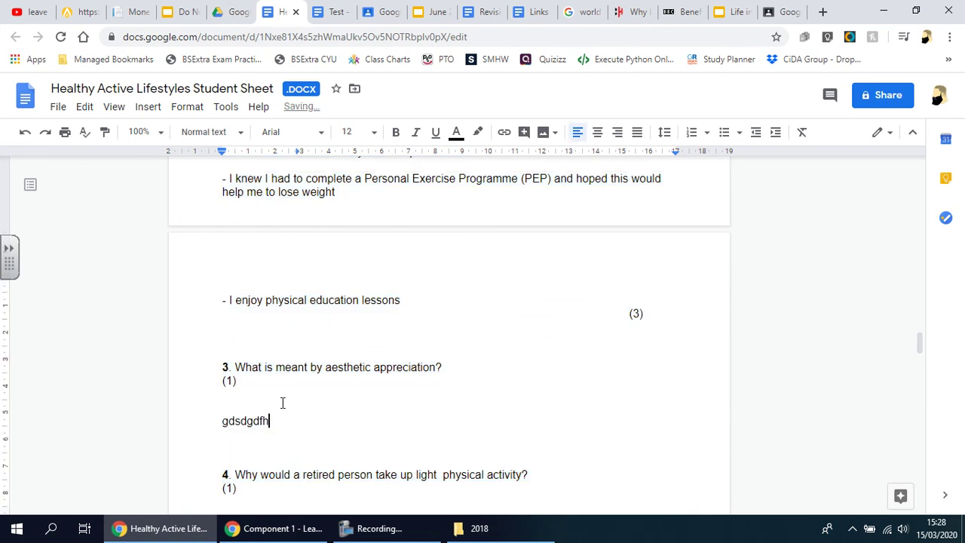
key("BackSpace")
key("BackSpace")
key("BackSpace")
key("BackSpace")
key("BackSpace")
key("BackSpace")
key("BackSpace")
key("BackSpace")
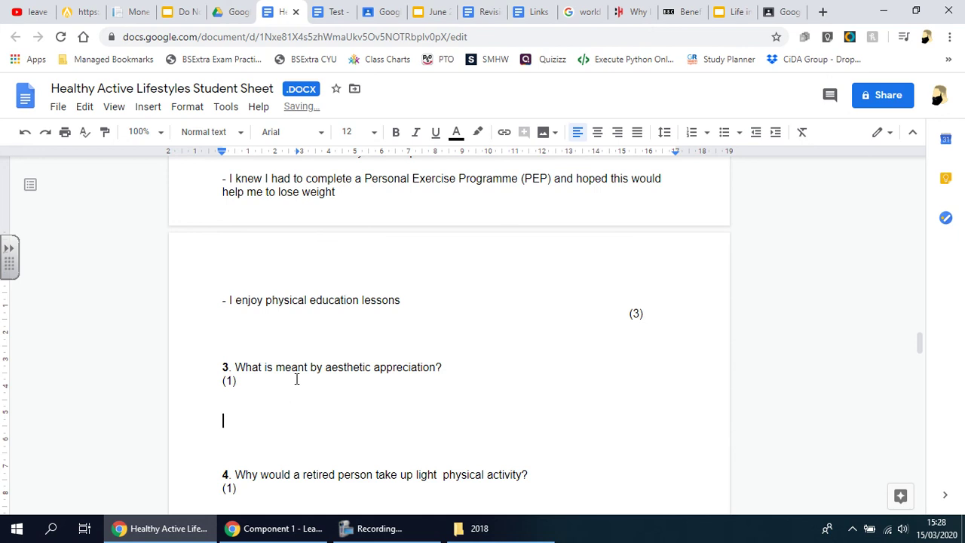
- Make the title 'Healthy active lifestyles- Student's notes' bold at size 14
scroll(309, 377, "up", 15)
scroll(313, 376, "up", 20)
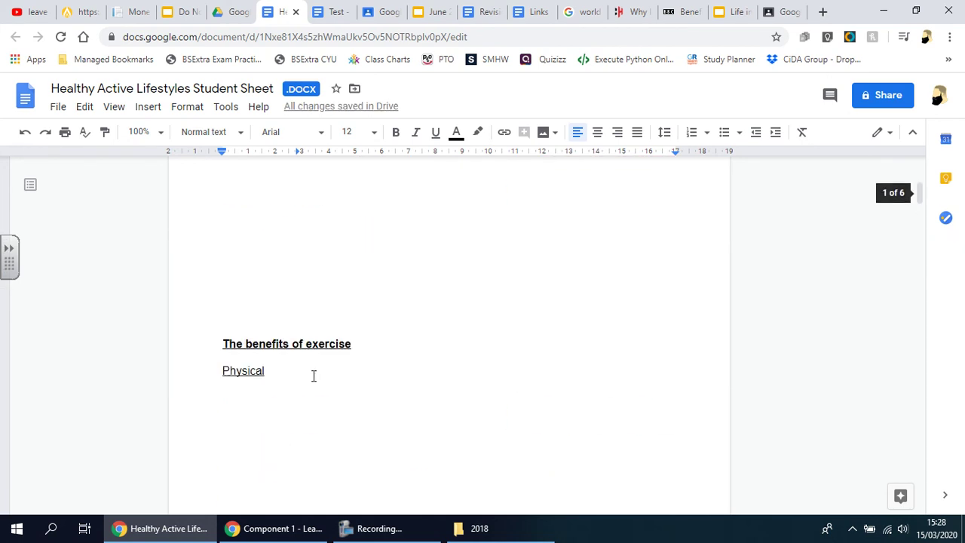
left_click_drag(551, 216, 349, 216)
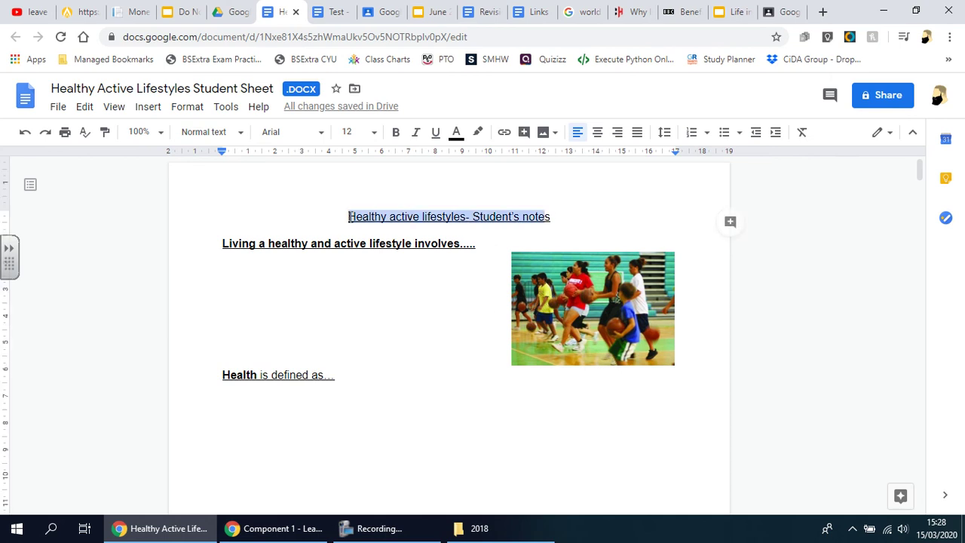
left_click(395, 132)
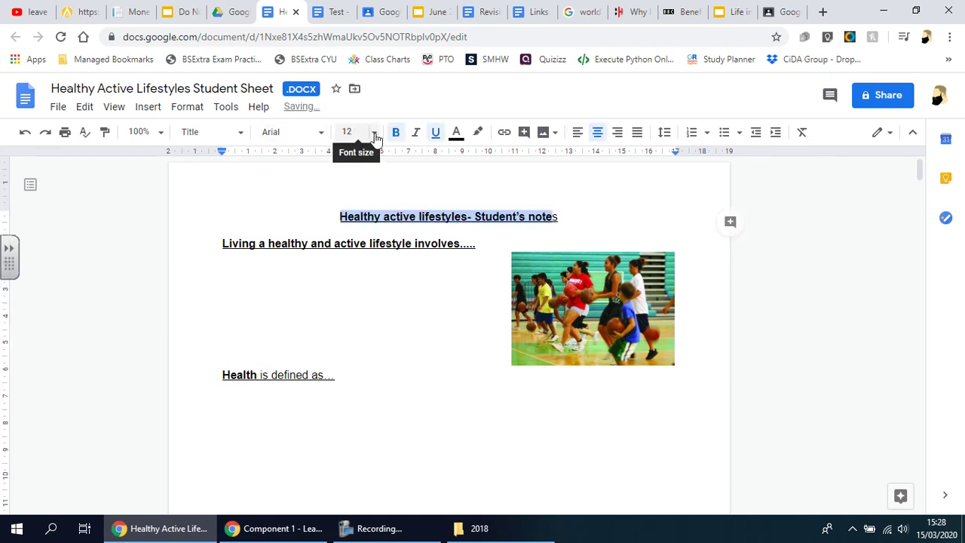
left_click(373, 134)
left_click(351, 269)
left_click(603, 219)
- Apply size 14 and bold to the last letters of 'notes' that were missed
left_click_drag(573, 218, 551, 218)
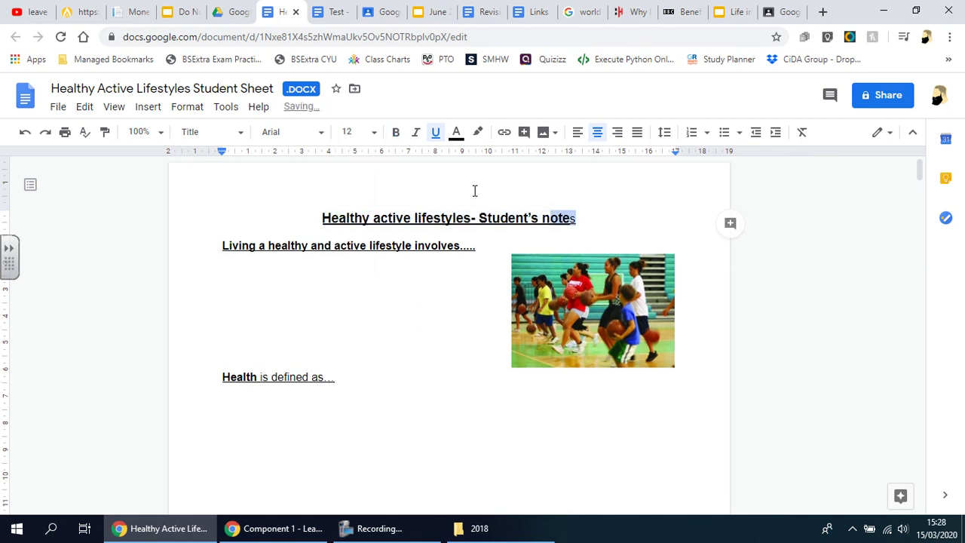
left_click(368, 134)
left_click(352, 269)
left_click(395, 134)
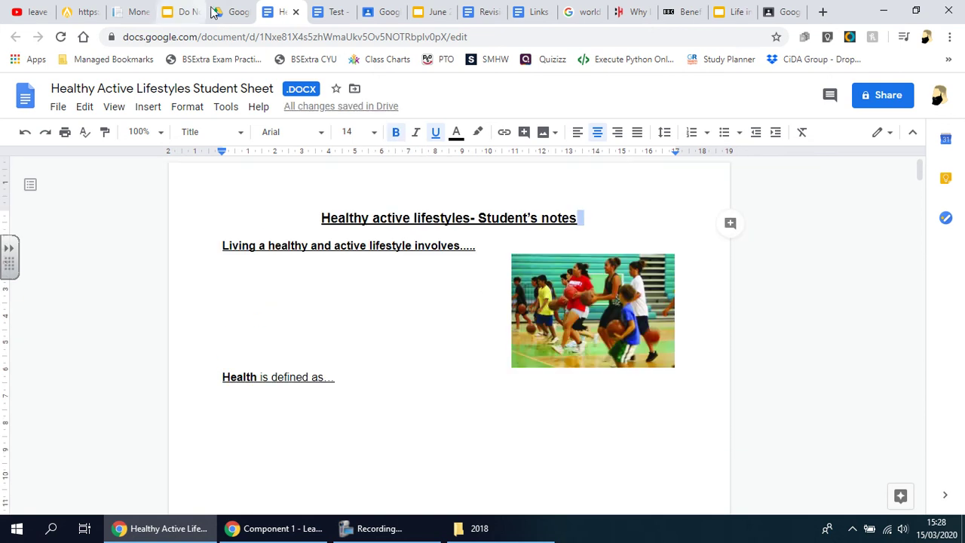
left_click(234, 11)
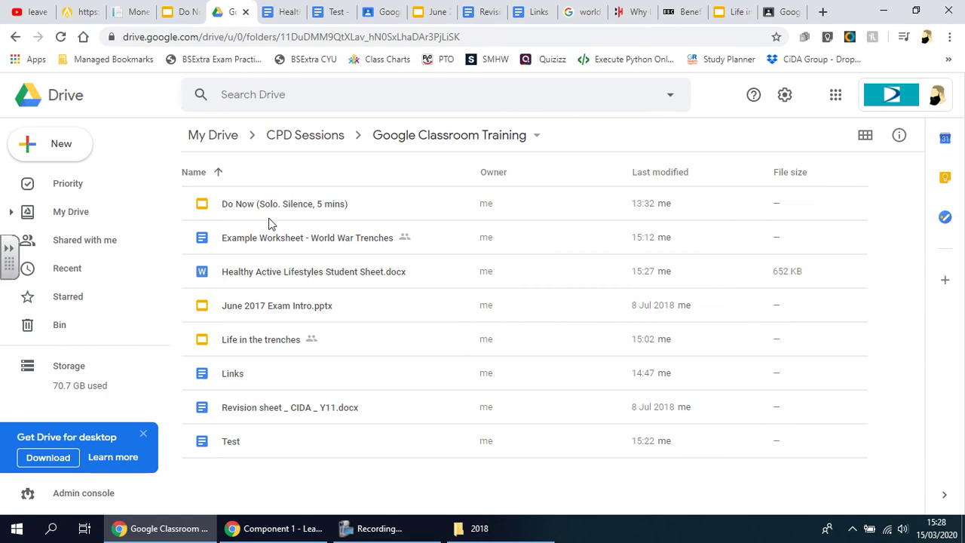
- Try File > Save as Google Docs on the worksheet, then close the conversion error page
left_click(284, 9)
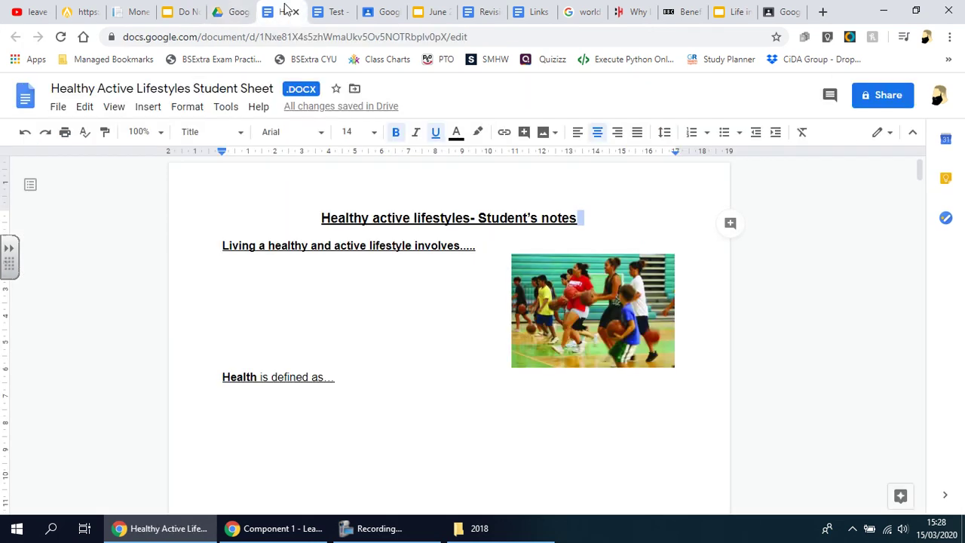
left_click(230, 12)
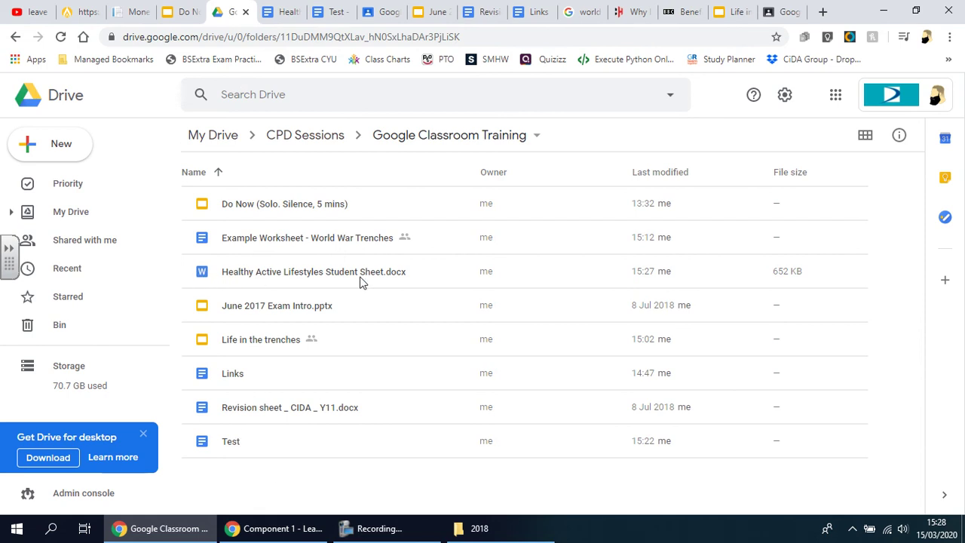
left_click(287, 12)
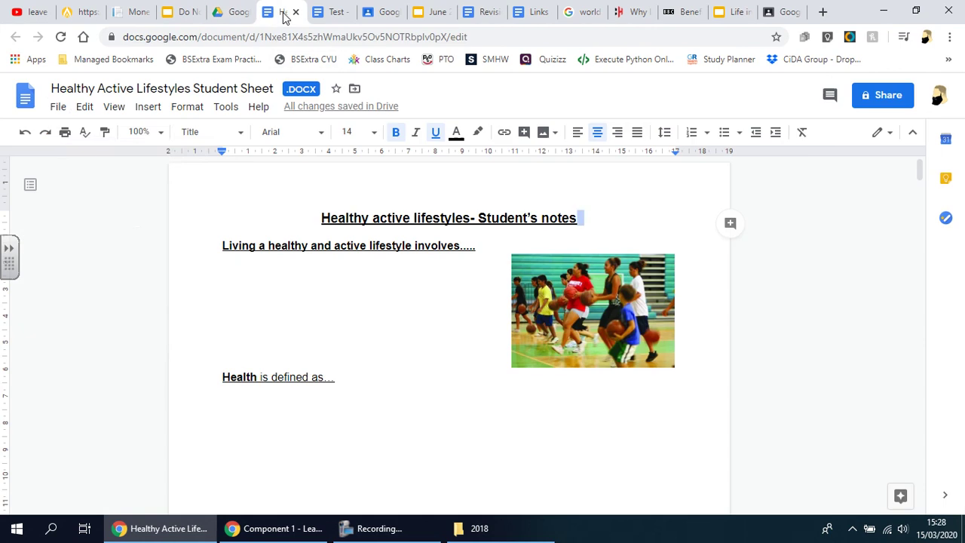
left_click(59, 108)
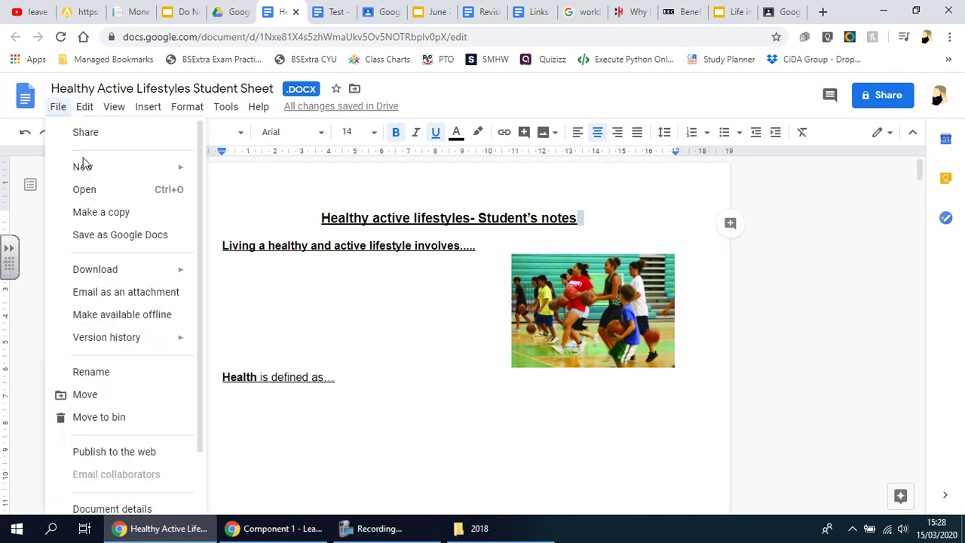
left_click(117, 235)
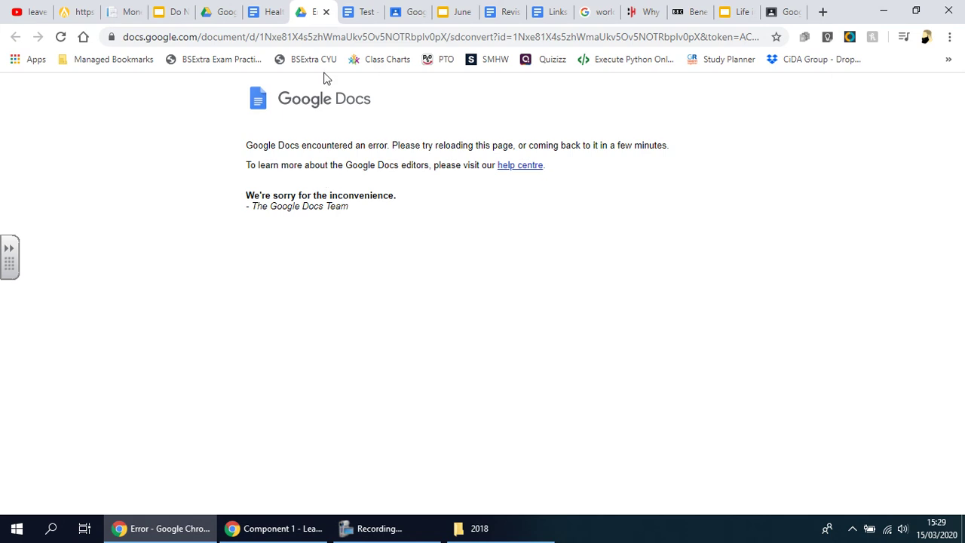
left_click(325, 12)
- Retry the Google Docs conversion, close the second error page, and reopen the File menu
left_click(342, 126)
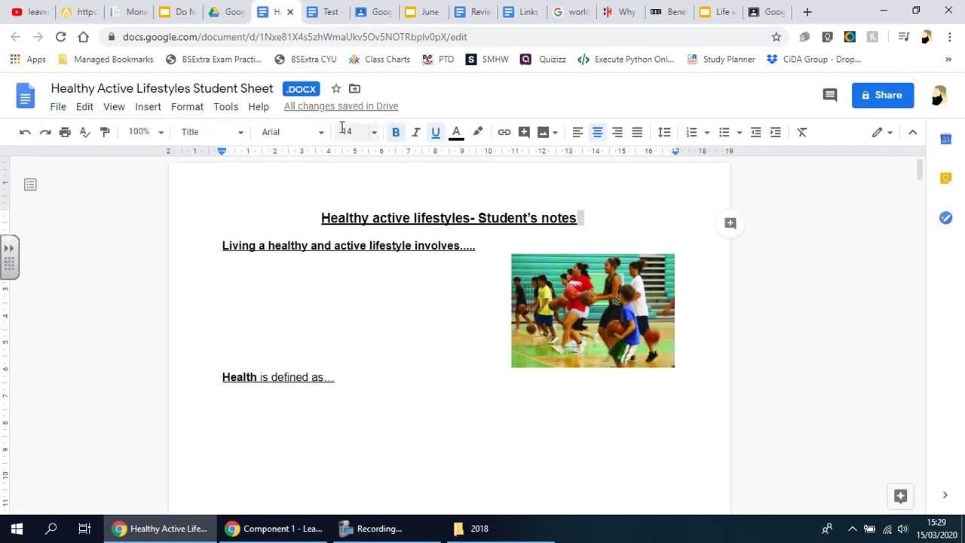
left_click(60, 106)
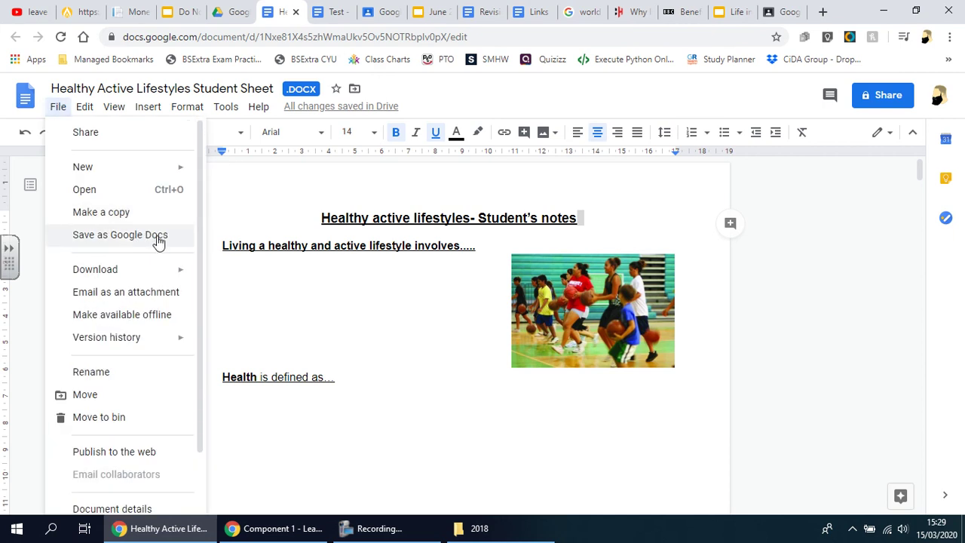
left_click(158, 235)
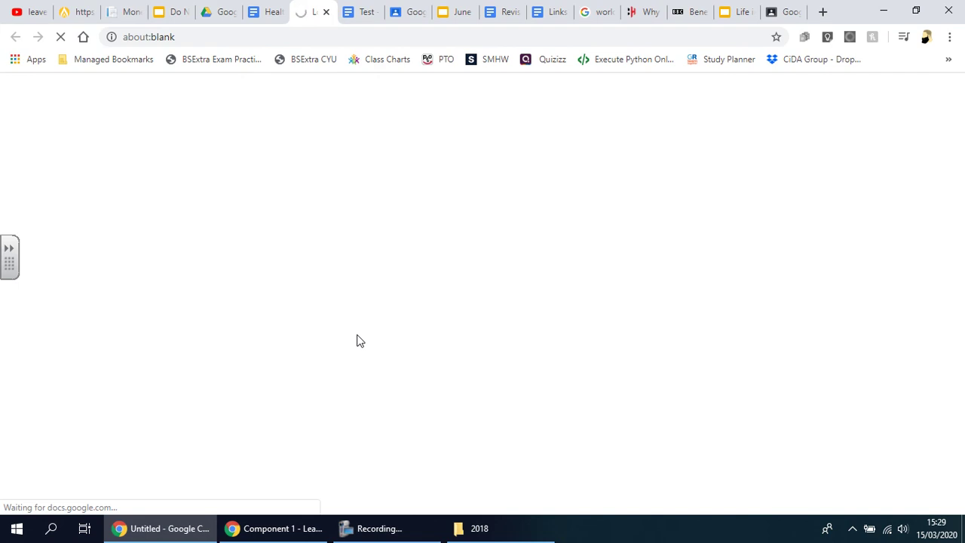
left_click(211, 9)
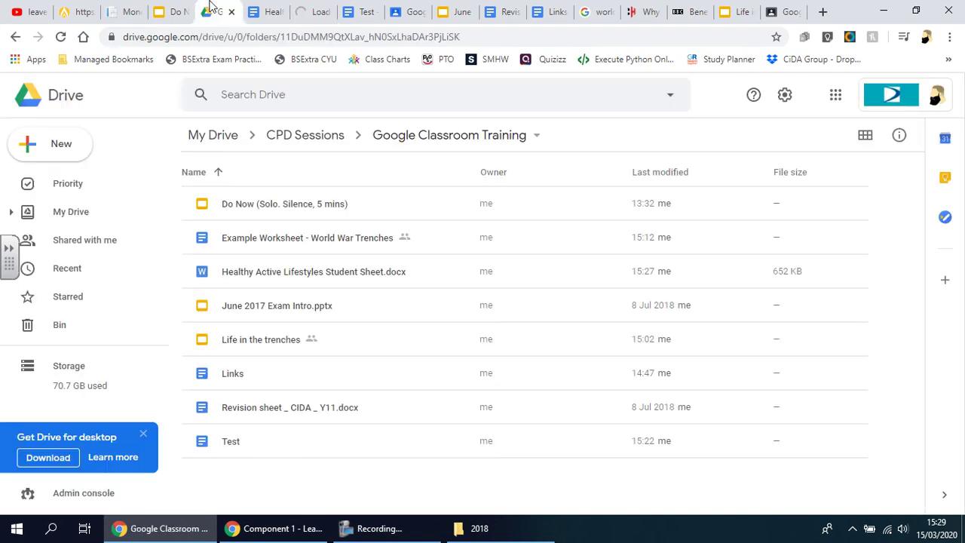
left_click(301, 14)
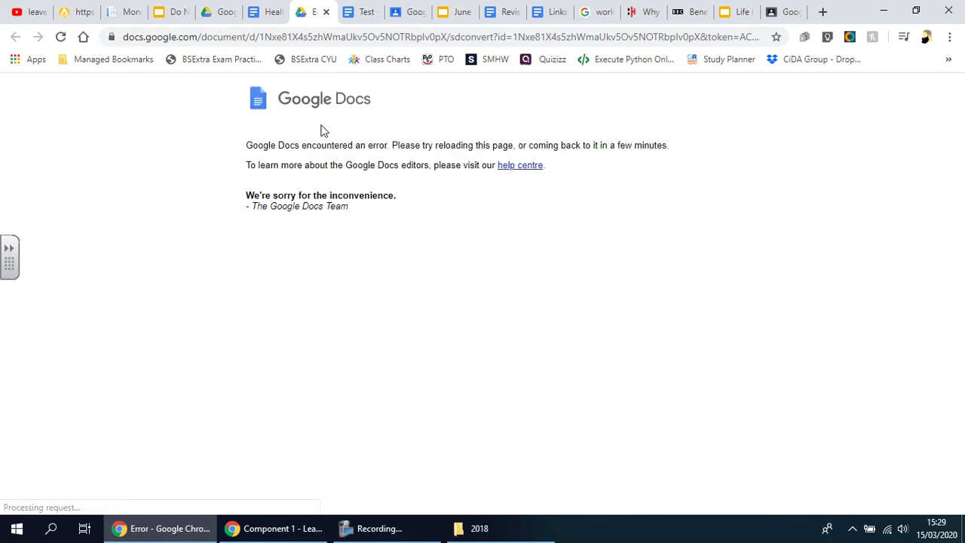
left_click(325, 12)
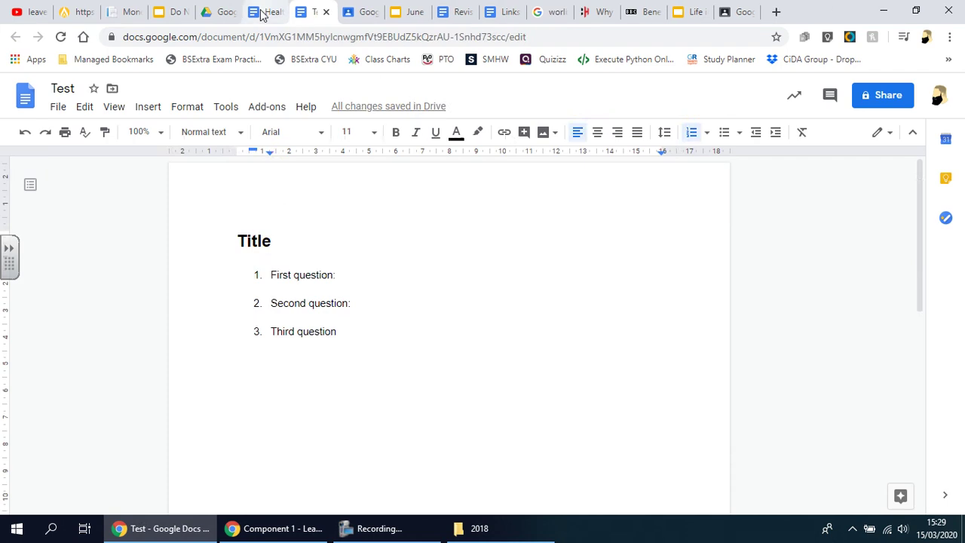
left_click(268, 11)
left_click(57, 107)
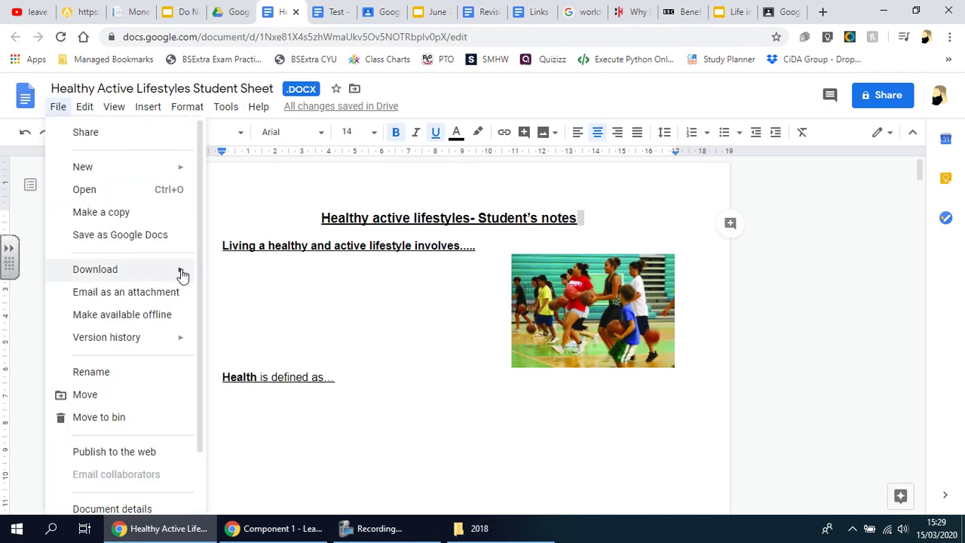
- Make a copy named 'Copy of Healthy Active Lifestyles Student Sheet' without the .docx ending
mouse_move(183, 275)
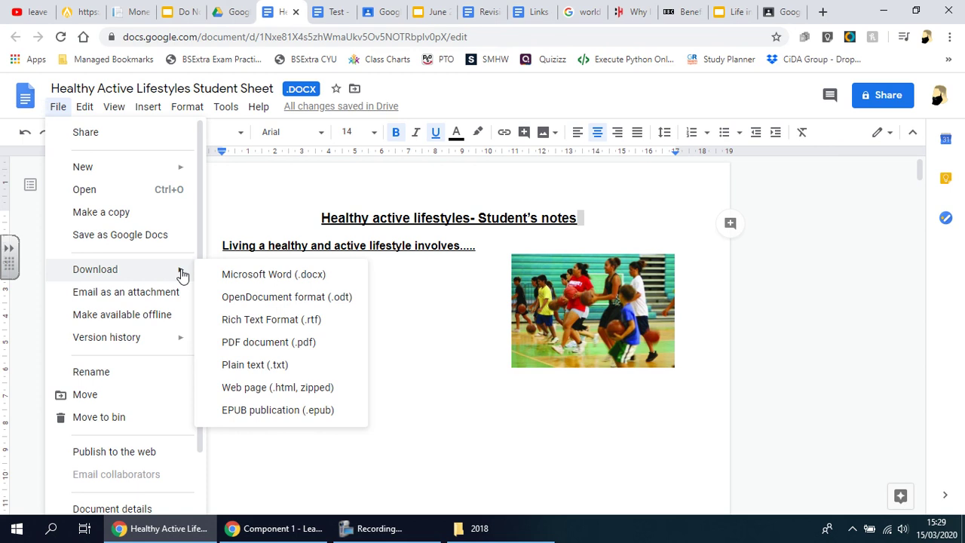
left_click(156, 216)
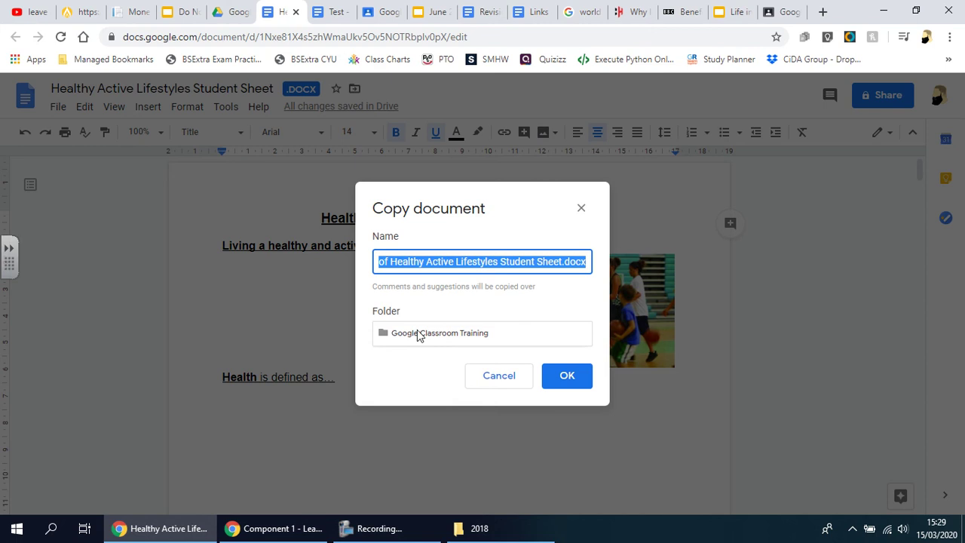
left_click(588, 262)
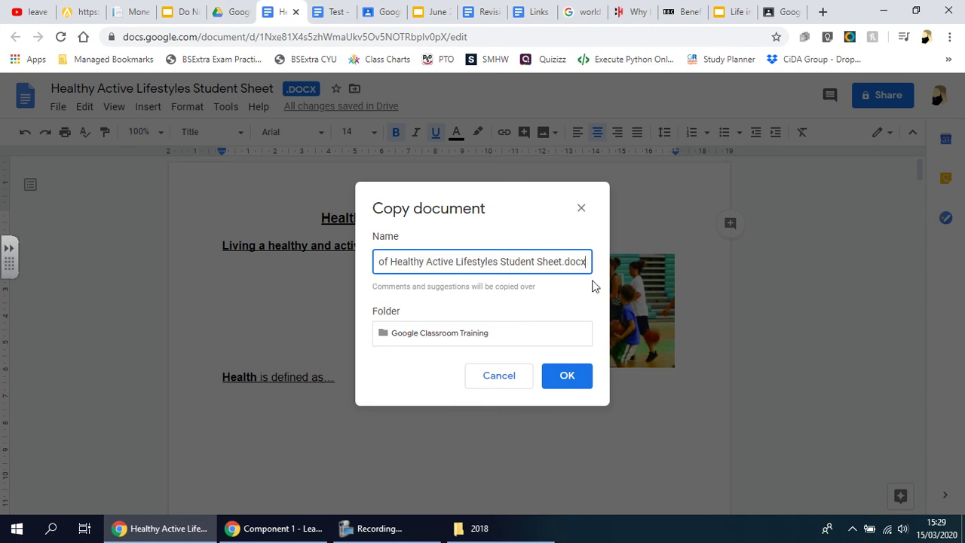
key("BackSpace")
key("BackSpace")
key("BackSpace")
key("BackSpace")
key("BackSpace")
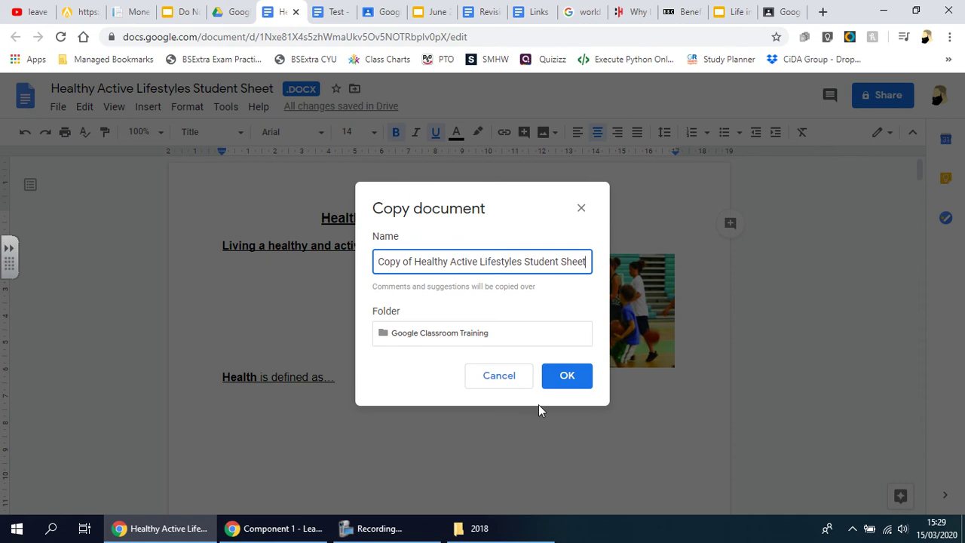
left_click(558, 384)
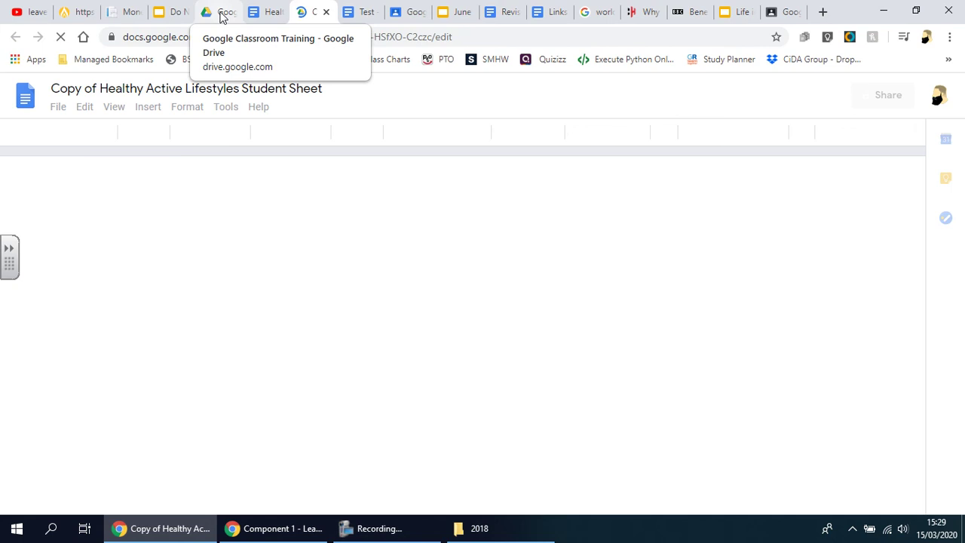
- Convert the .docx copy into a native Google Doc with File > Save as Google Docs
left_click(221, 16)
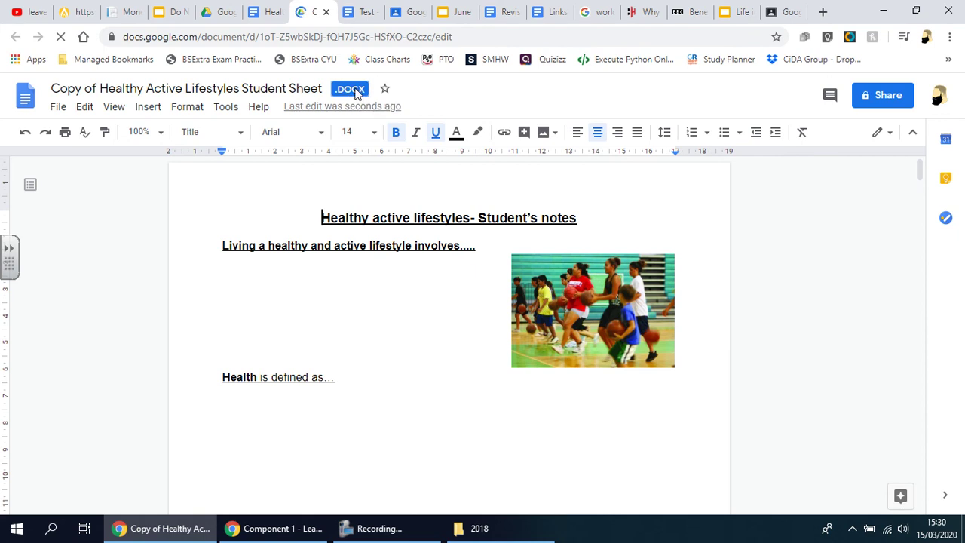
right_click(351, 90)
left_click(352, 91)
right_click(348, 89)
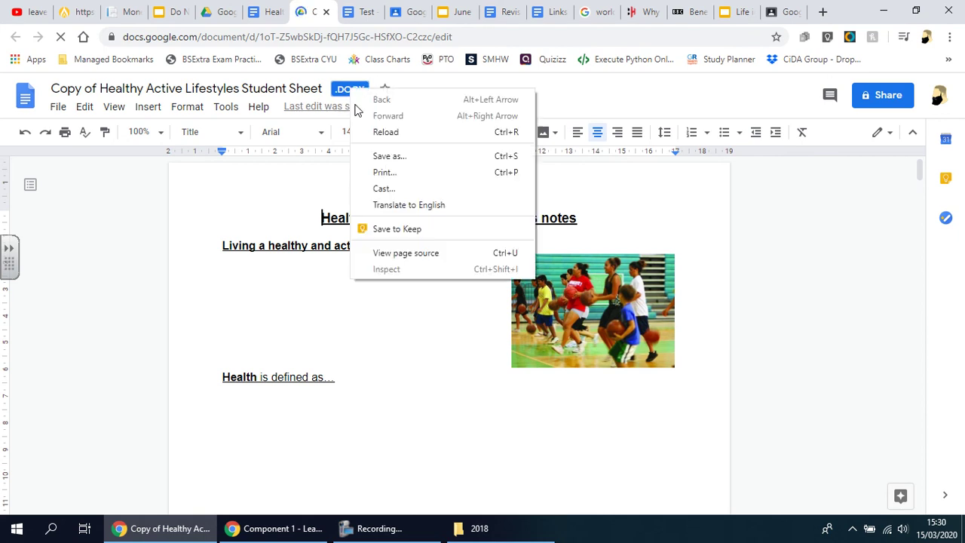
left_click(633, 98)
left_click(60, 106)
left_click(158, 244)
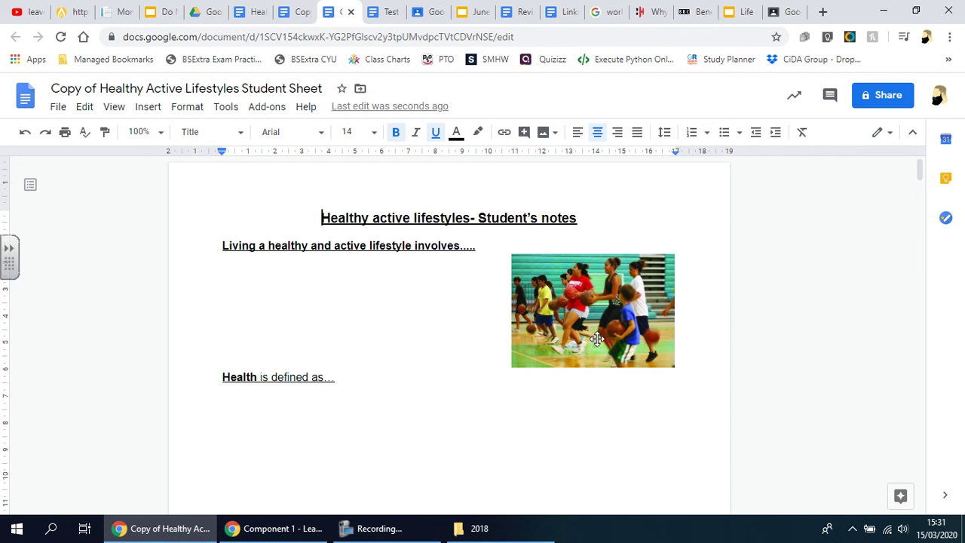
- Retitle the native copy 'Healthy Active Lifestyles Student Sheet Final Version'
left_click(313, 11)
left_click(343, 13)
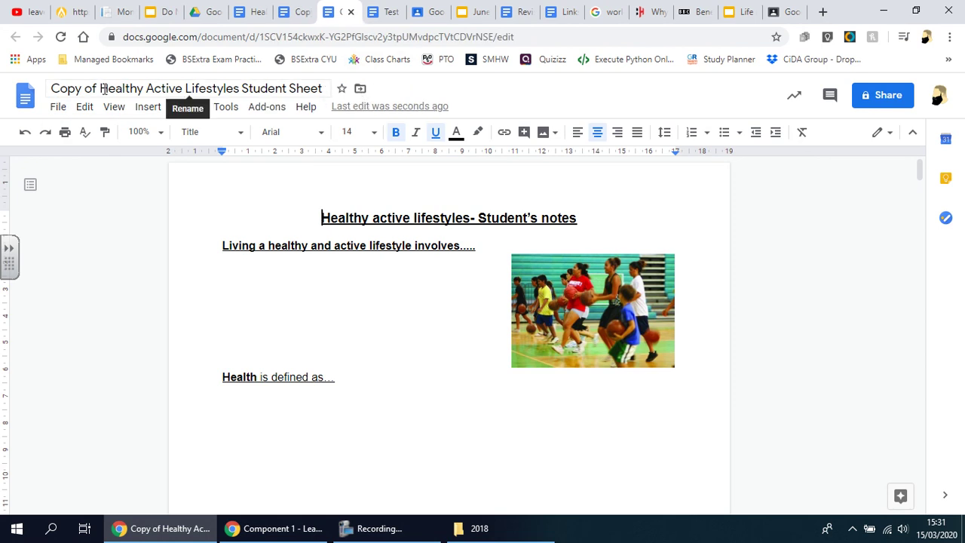
left_click_drag(101, 88, 38, 90)
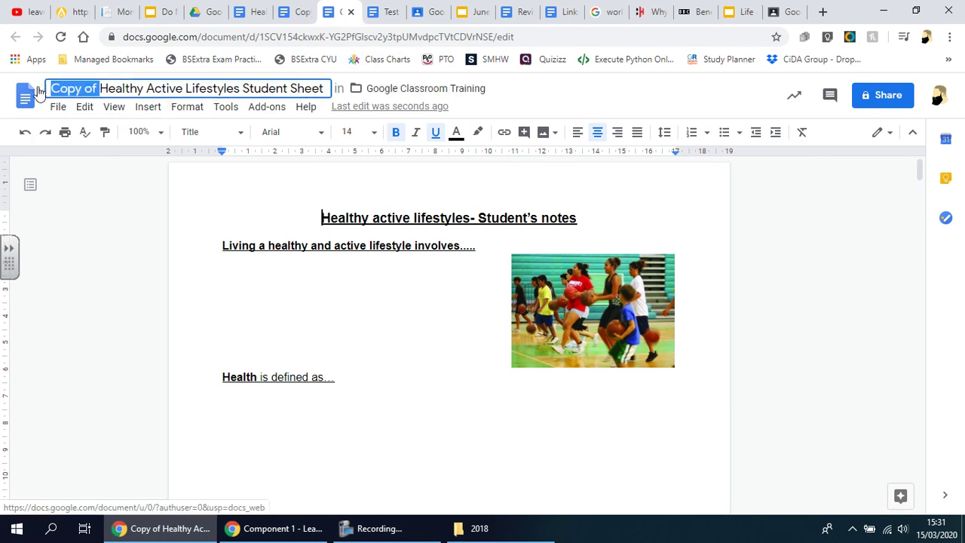
key("BackSpace")
left_click(276, 89)
type("Final Version")
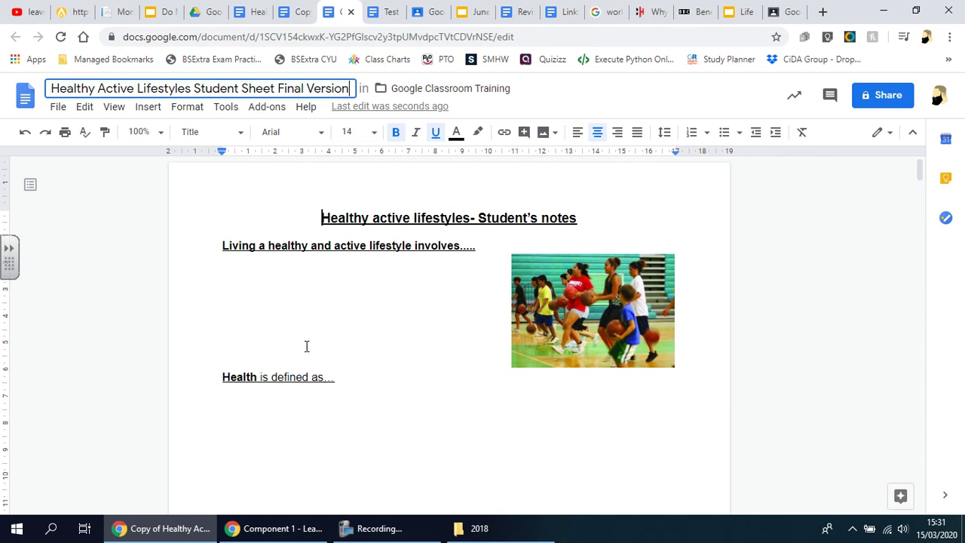
left_click(423, 303)
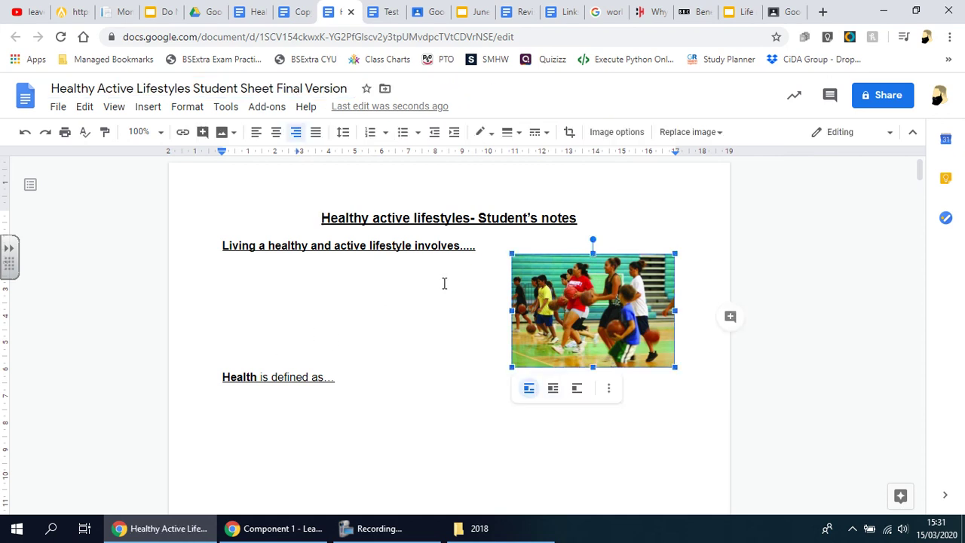
- Check the open worksheet tabs, then return to the Google Drive folder
left_click(263, 13)
left_click(302, 15)
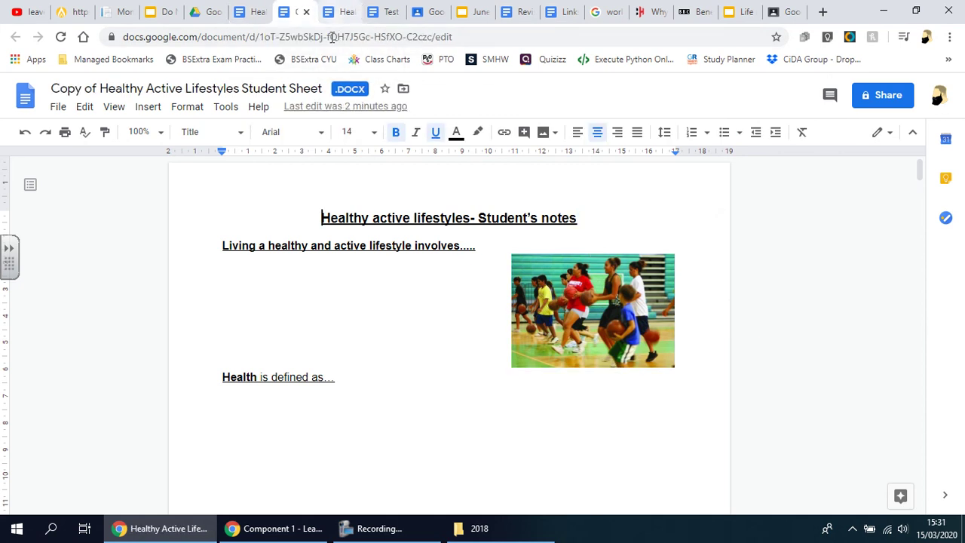
left_click(339, 12)
left_click(202, 12)
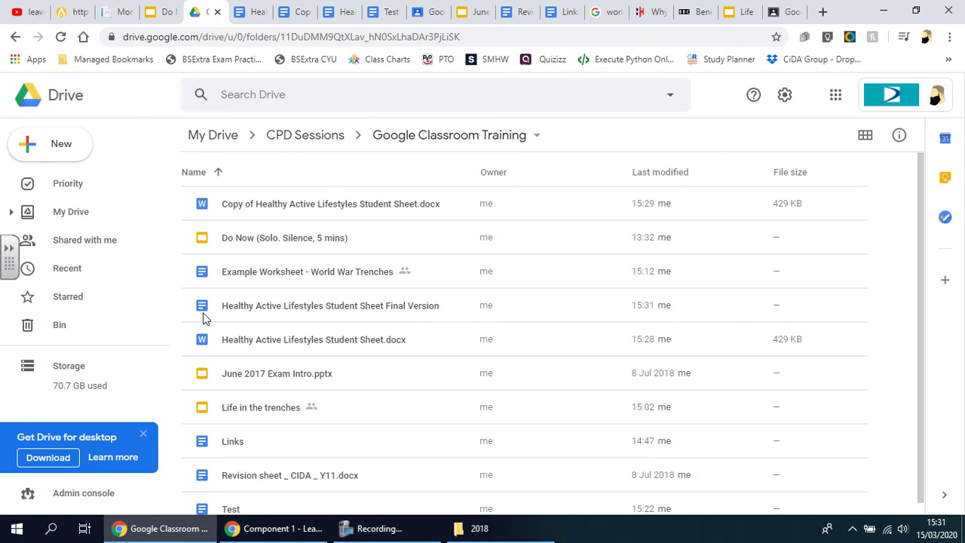
- Close the original worksheet, the .docx copy and the Final Version document tabs
left_click(248, 12)
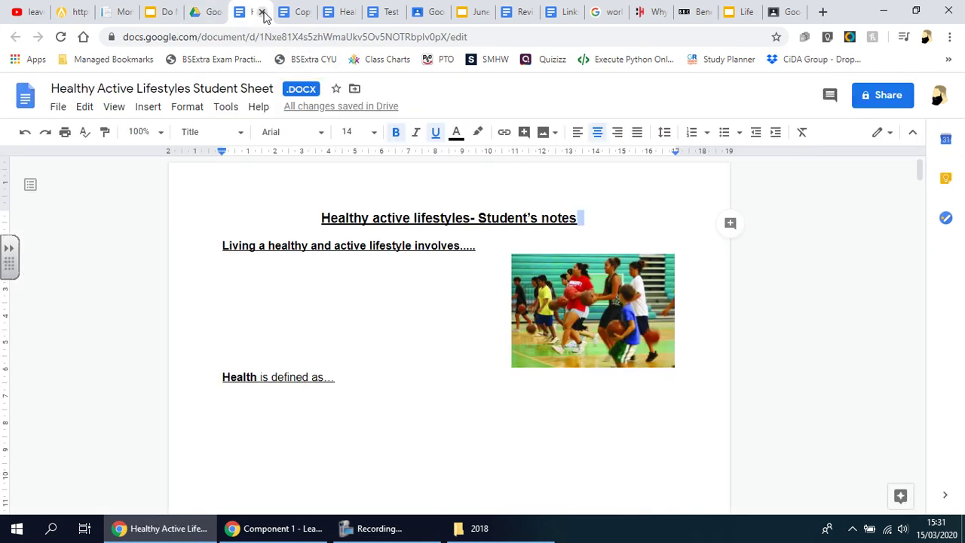
left_click(261, 12)
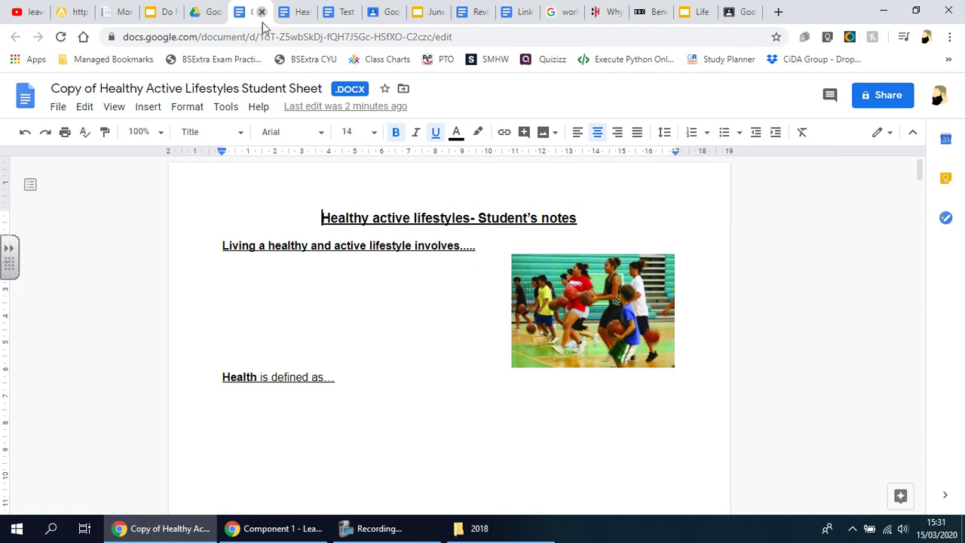
left_click(262, 12)
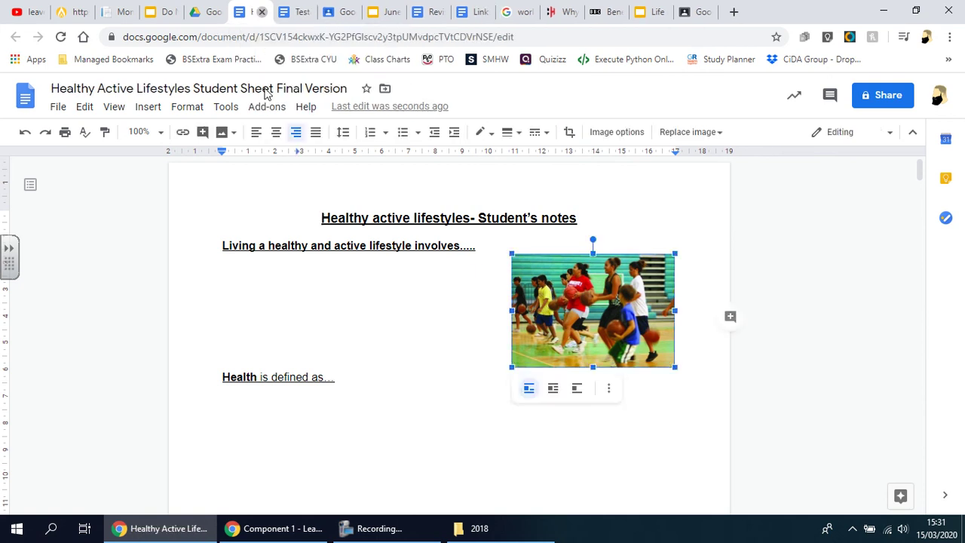
left_click(261, 12)
left_click(237, 11)
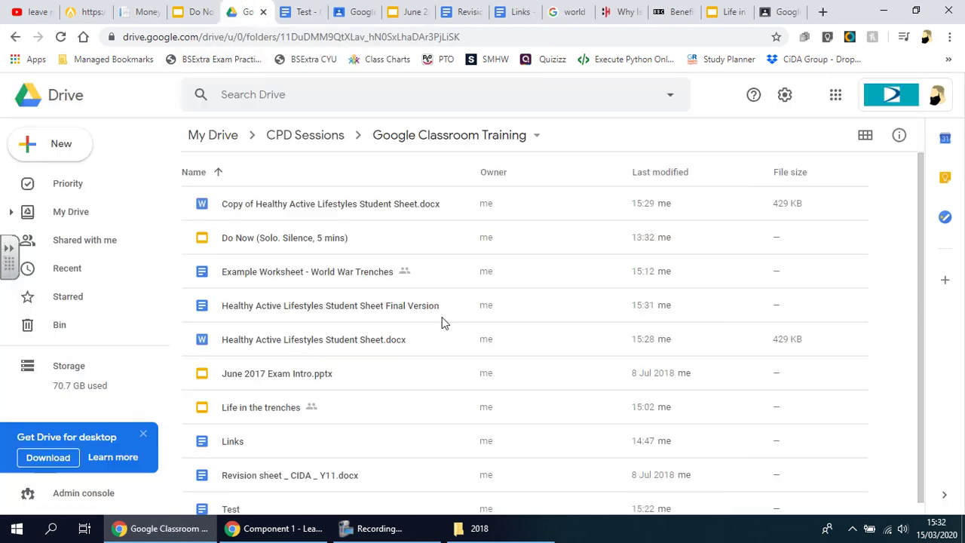
- Remove both the 'Copy of' .docx and the original .docx files from Drive
right_click(242, 206)
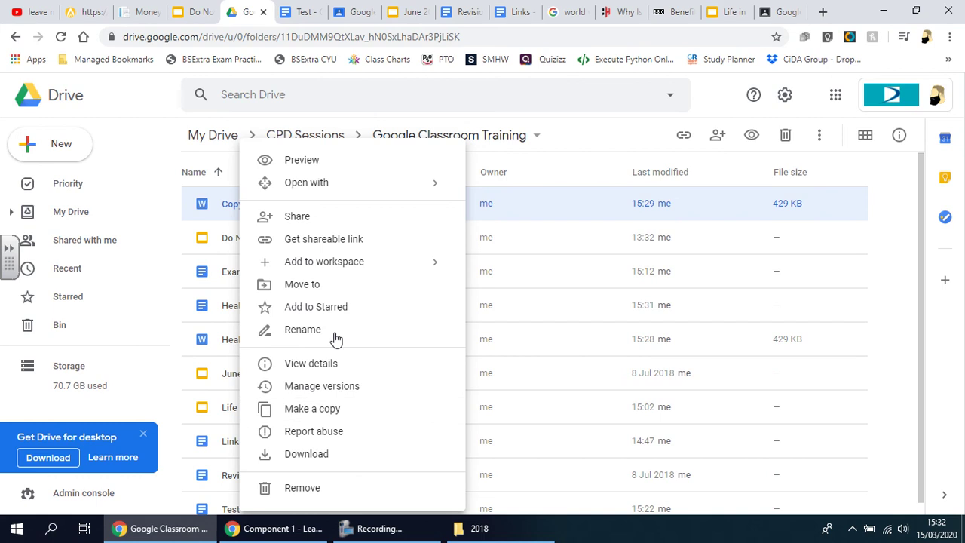
left_click(305, 488)
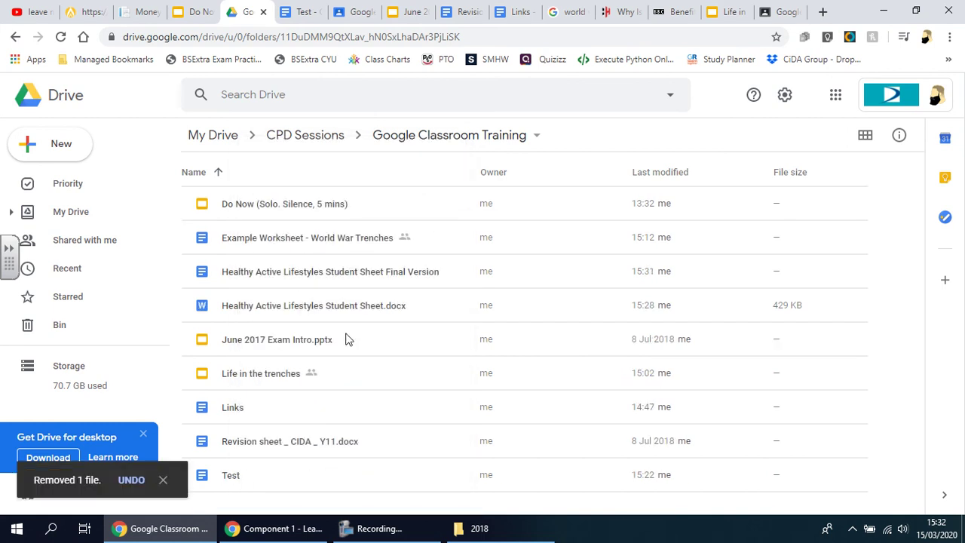
right_click(300, 313)
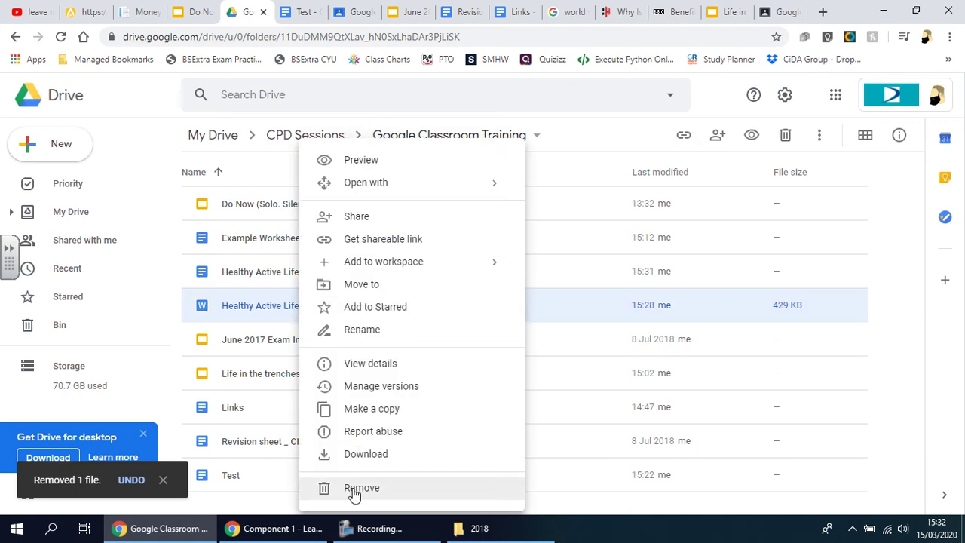
left_click(354, 491)
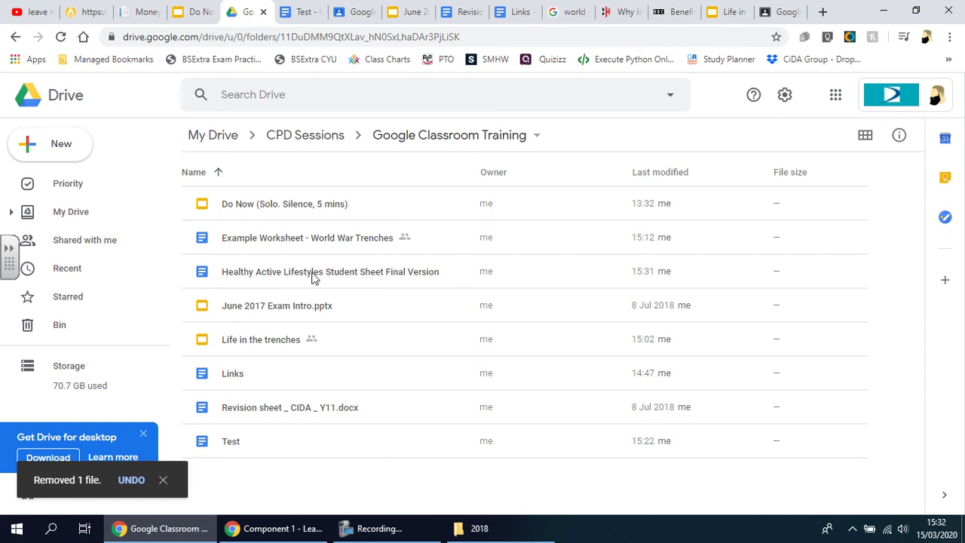
- Start a new assignment from the class's Classwork page in Google Classroom
left_click(779, 13)
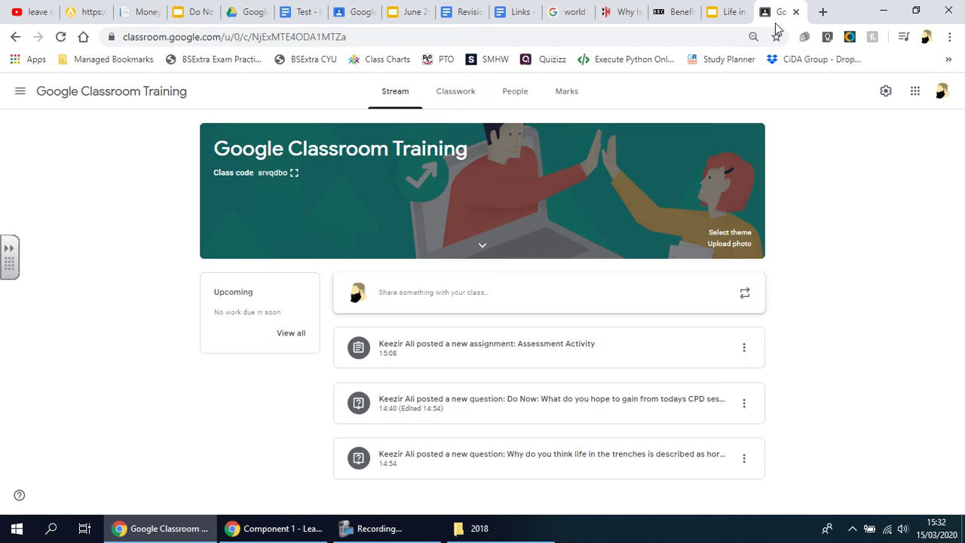
left_click(454, 92)
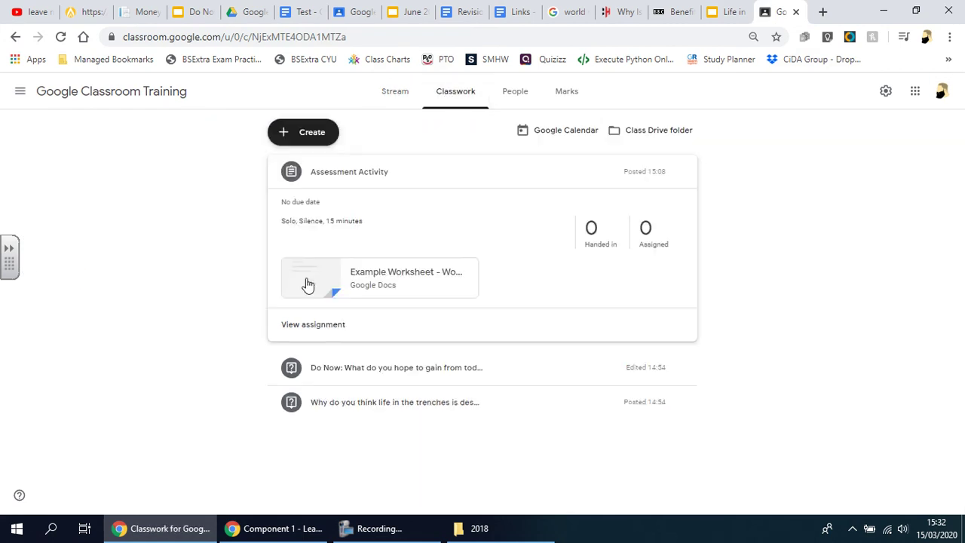
left_click(316, 134)
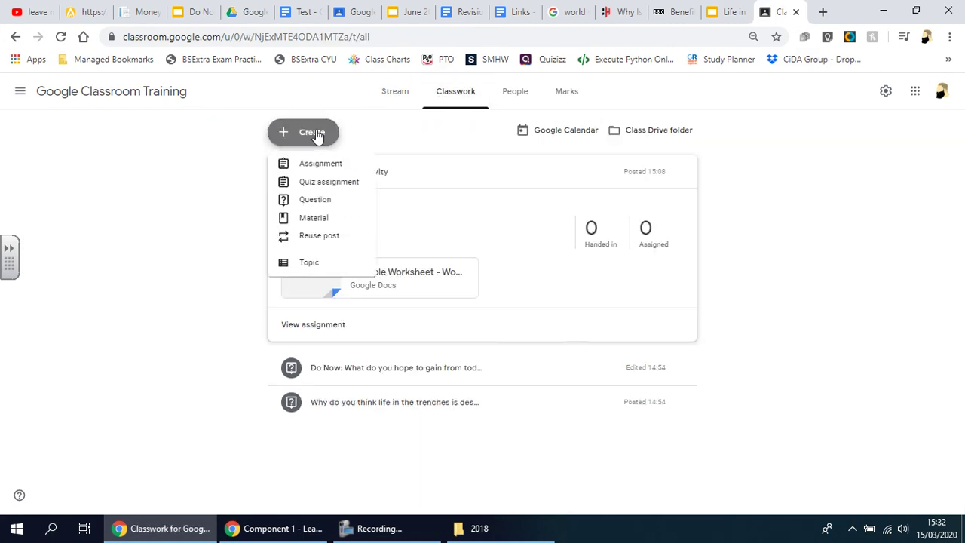
key("Return")
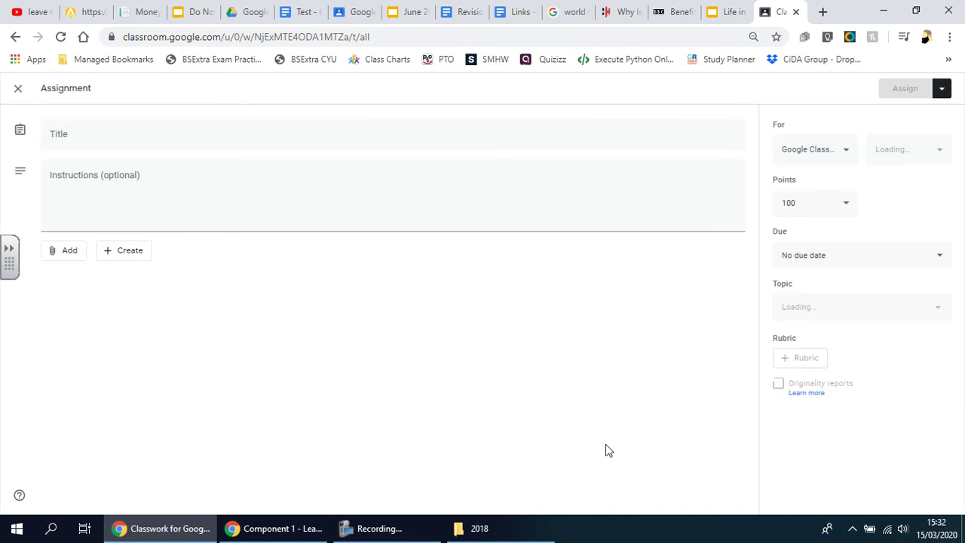
- Attach the Final Version worksheet from Google Drive, set to make a copy for each student
left_click(68, 257)
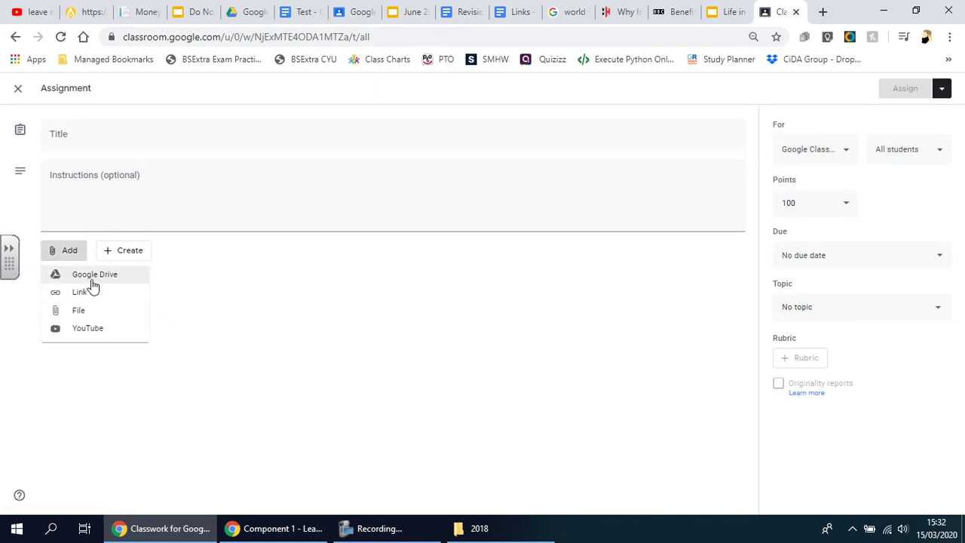
left_click(91, 282)
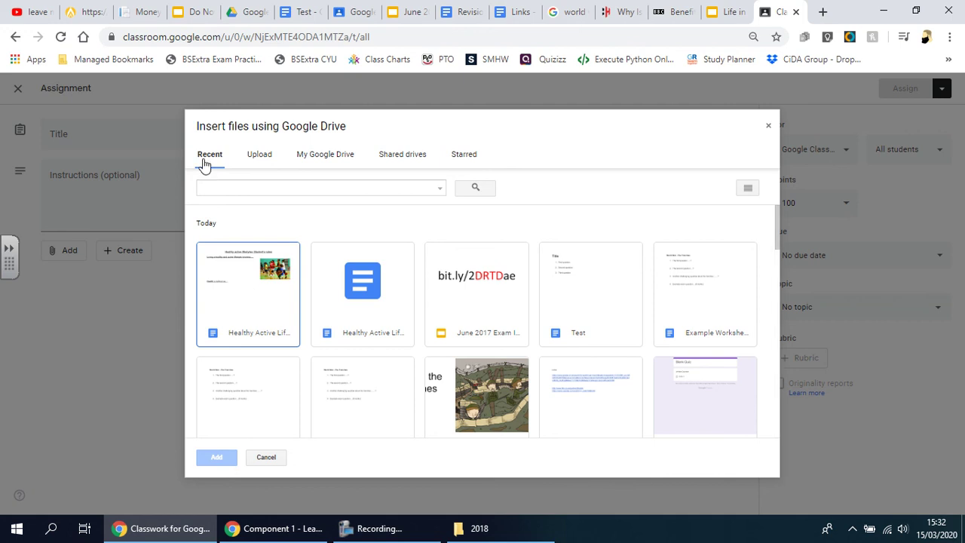
left_click(236, 305)
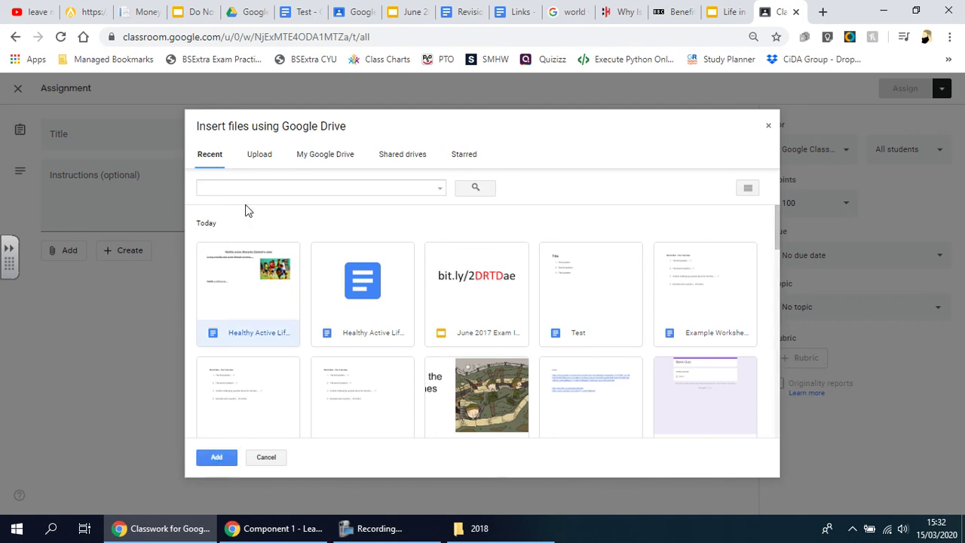
left_click(217, 459)
left_click(698, 303)
left_click(612, 351)
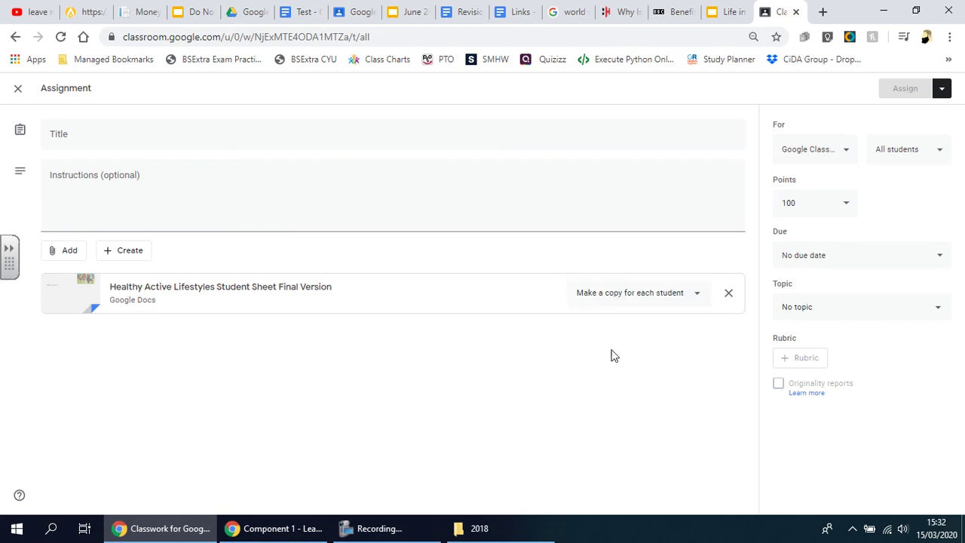